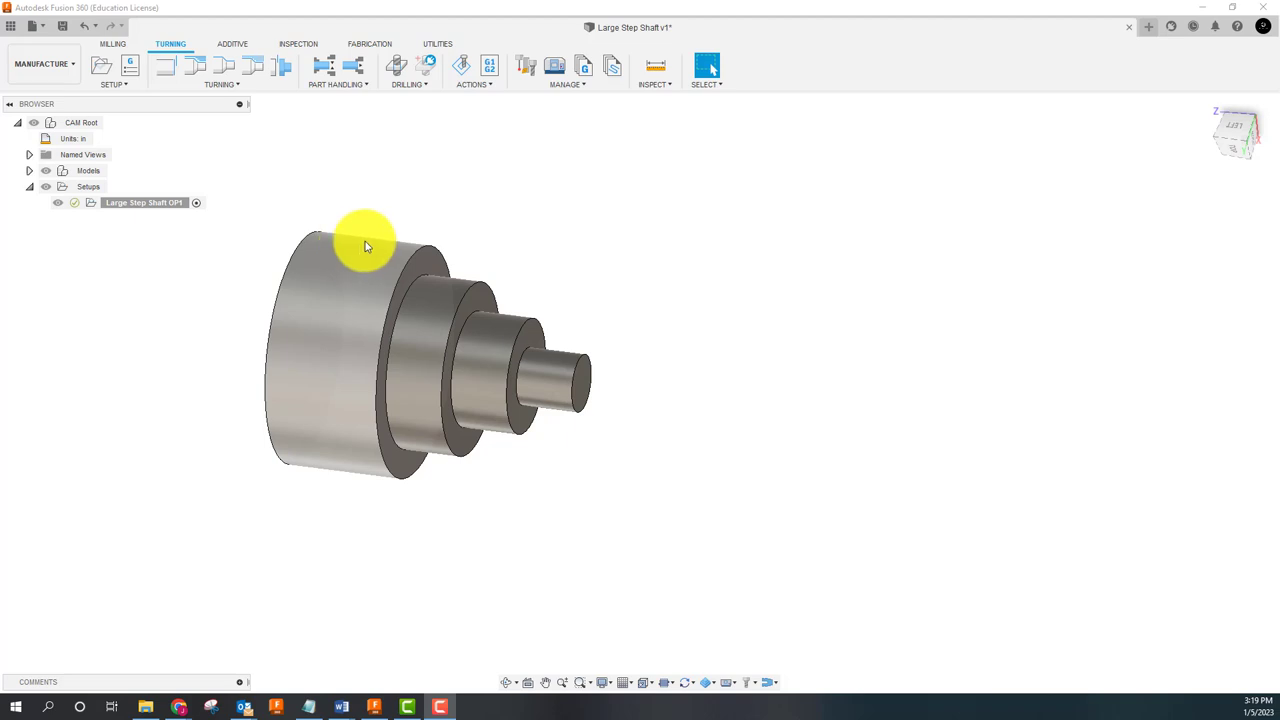
Step: Orbit the shaft to a new angle and switch to the Design workspace
{"action": "middle_click_drag", "start_coordinate": [357, 243], "coordinate": [292, 432], "text": "shift"}
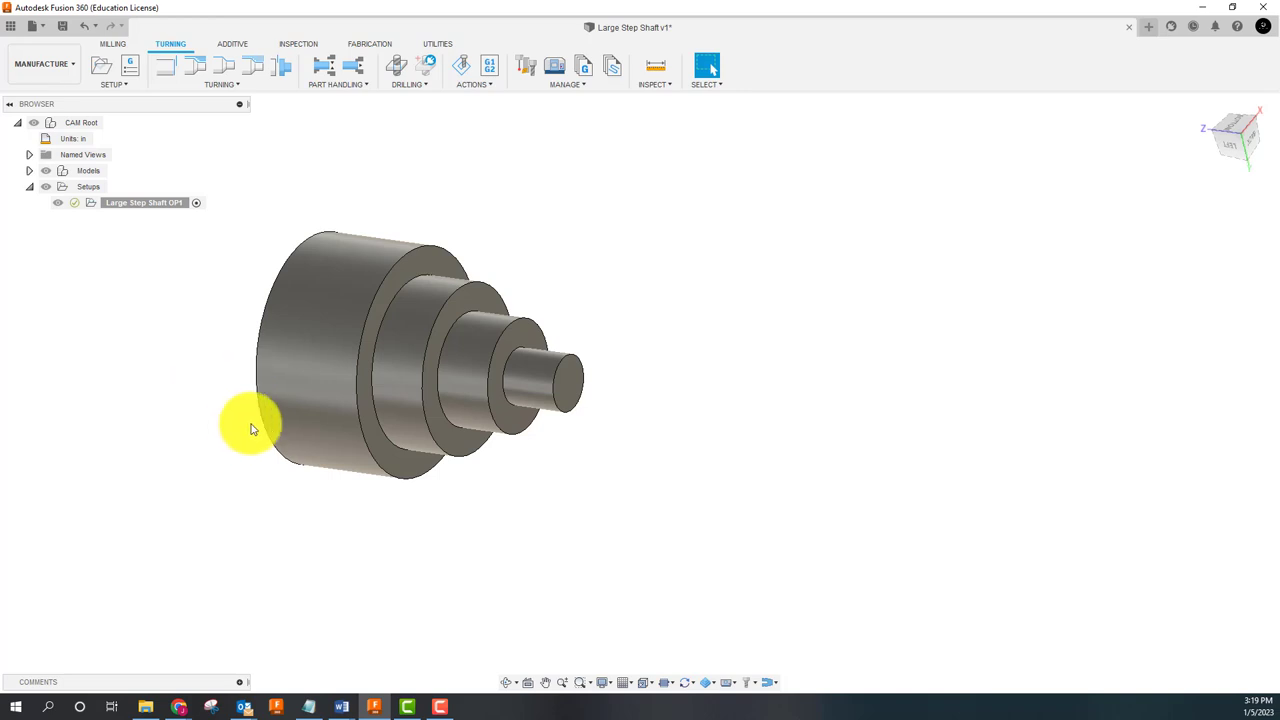
{"action": "left_click", "coordinate": [66, 65]}
{"action": "left_click", "coordinate": [54, 101]}
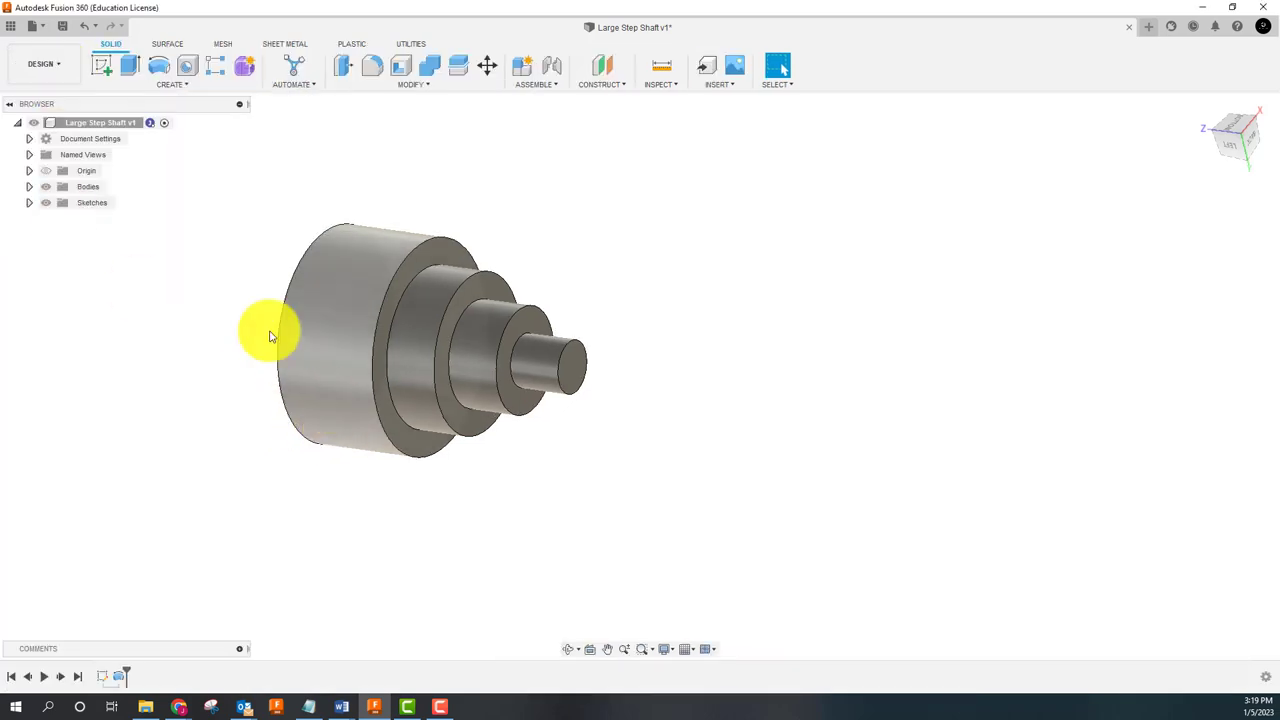
Step: Reopen Sketch1 to review the dimensioned profile, then finish it to show the solid shaft
{"action": "right_click", "coordinate": [107, 681]}
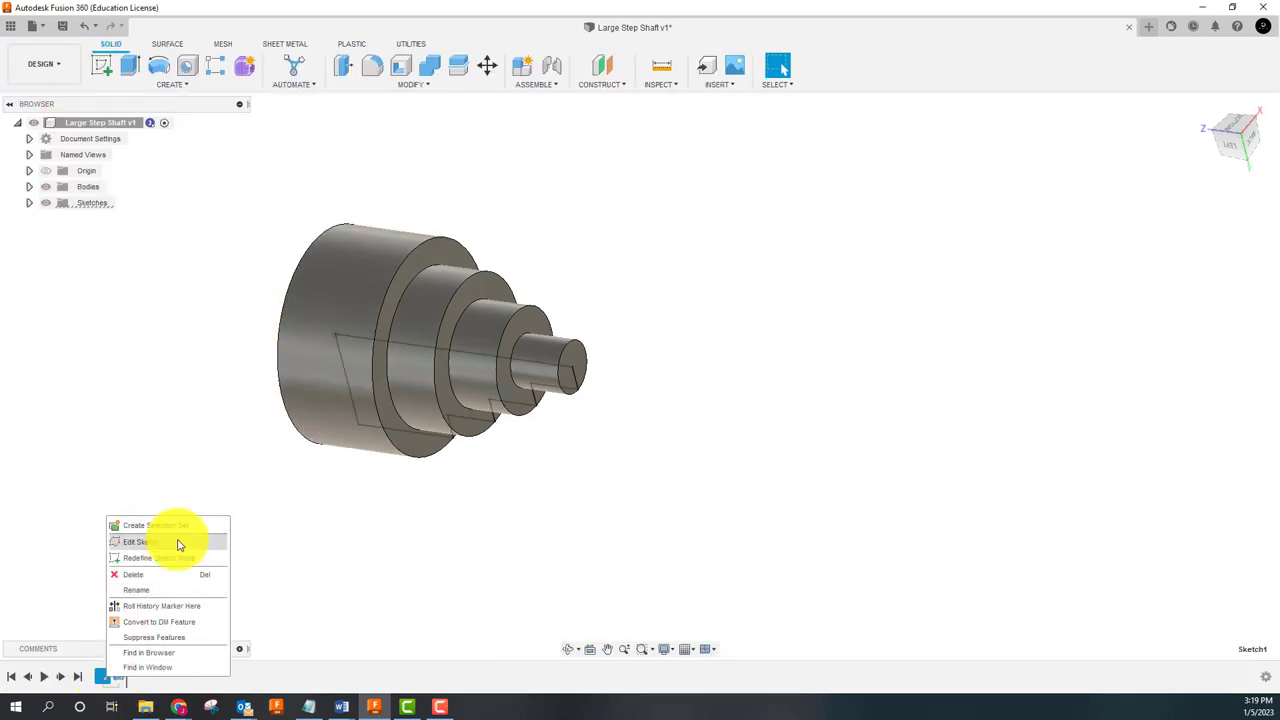
{"action": "left_click", "coordinate": [165, 537]}
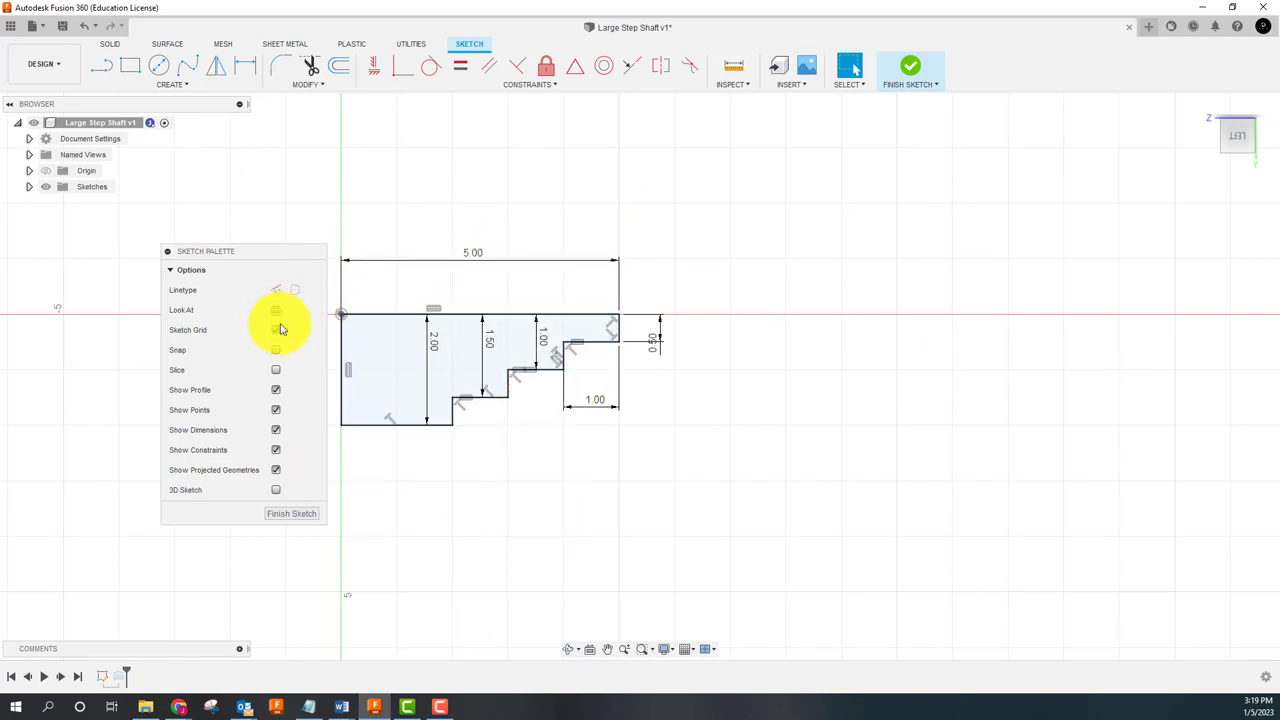
{"action": "left_click", "coordinate": [314, 513]}
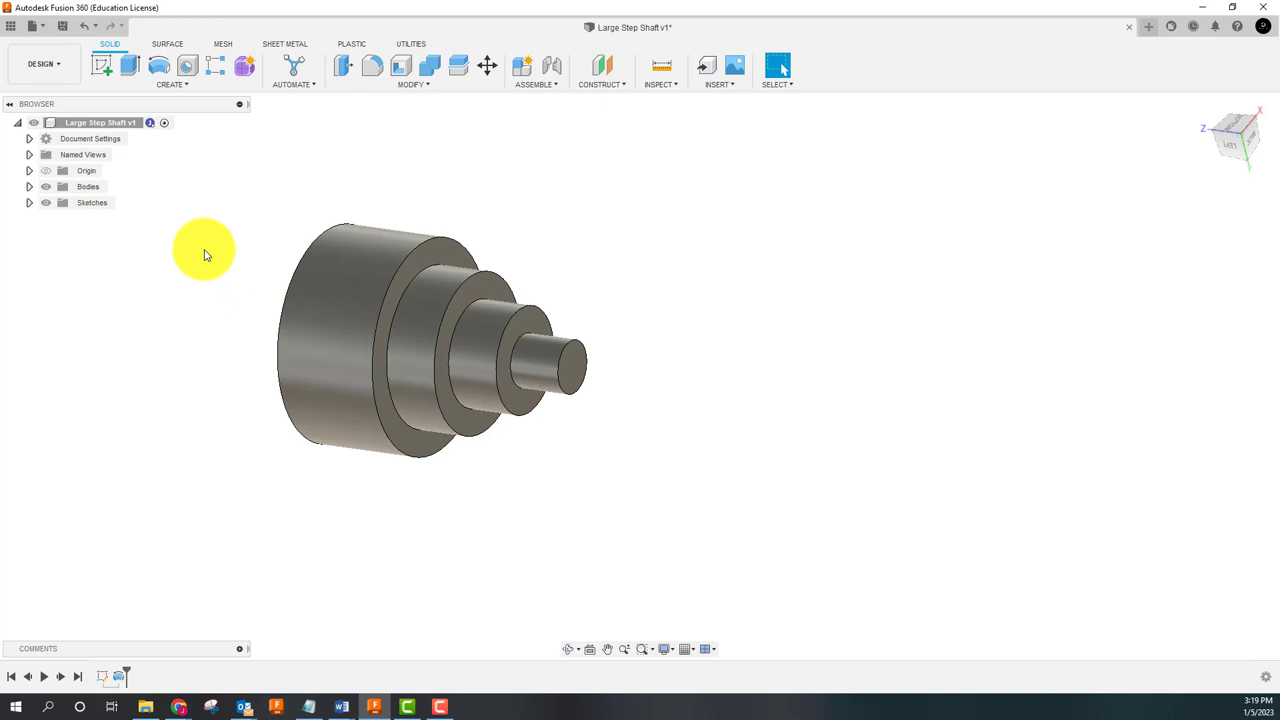
Step: Switch to the Manufacture workspace and deselect the Large Step Shaft OP1 setup
{"action": "left_click", "coordinate": [72, 69]}
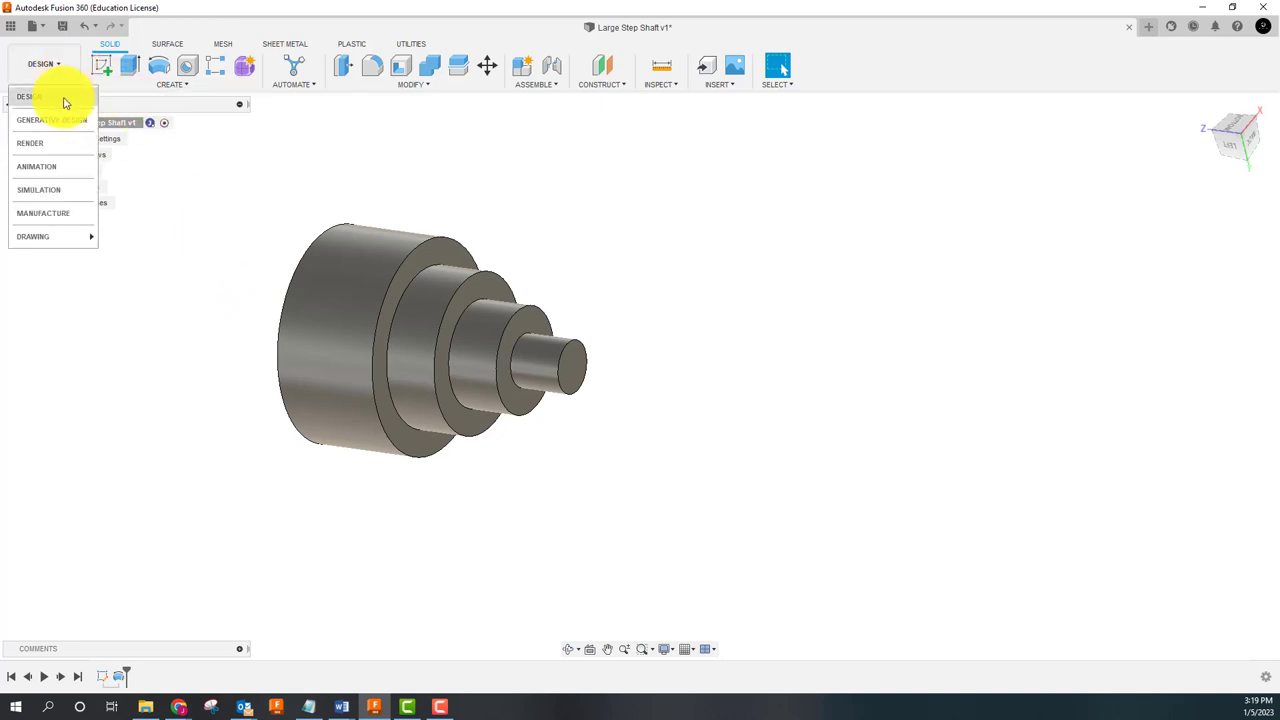
{"action": "left_click", "coordinate": [57, 214]}
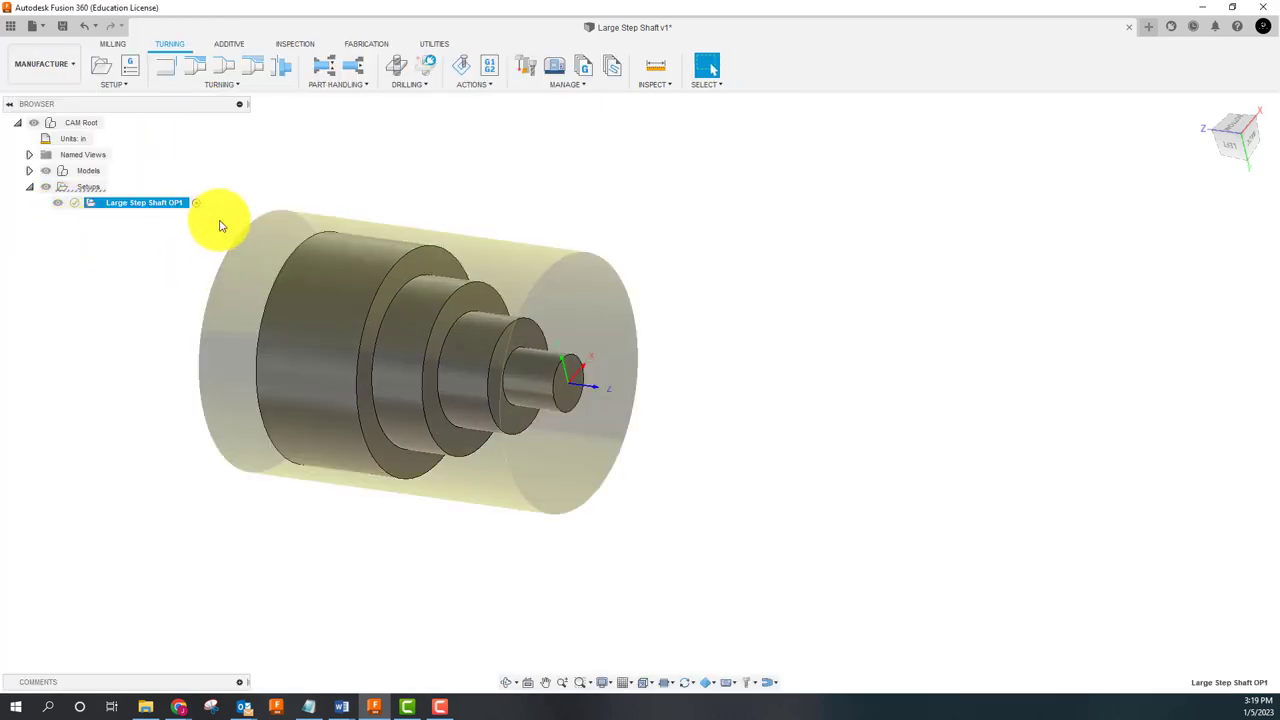
{"action": "left_click", "coordinate": [329, 163]}
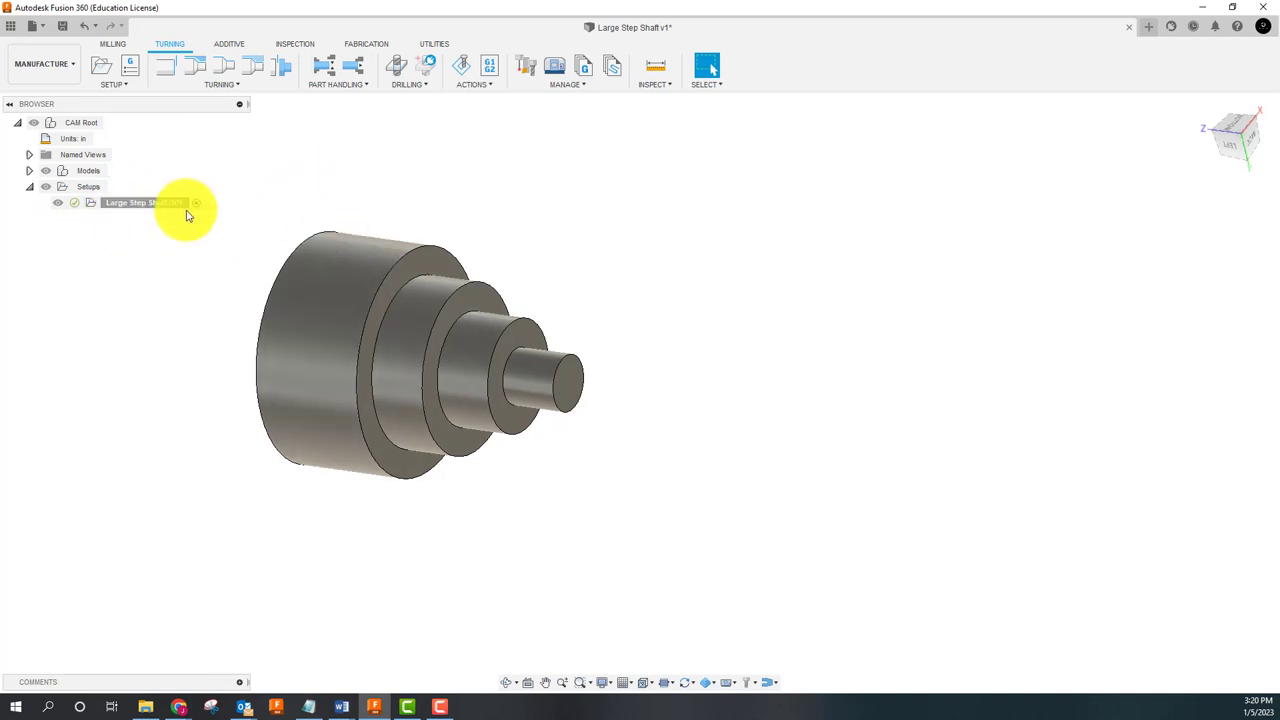
Step: Open the Tool Library full screen and select the Large Step Shaft v1 document library
{"action": "left_click", "coordinate": [568, 85]}
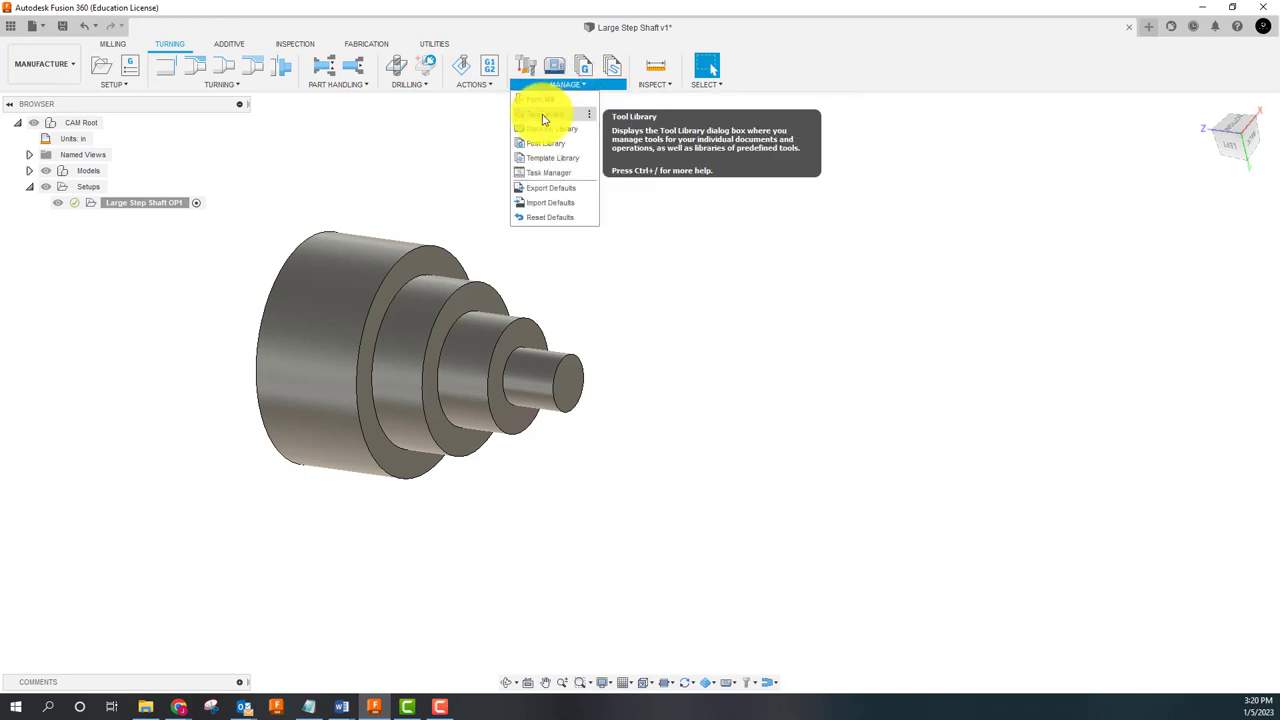
{"action": "left_click", "coordinate": [543, 119]}
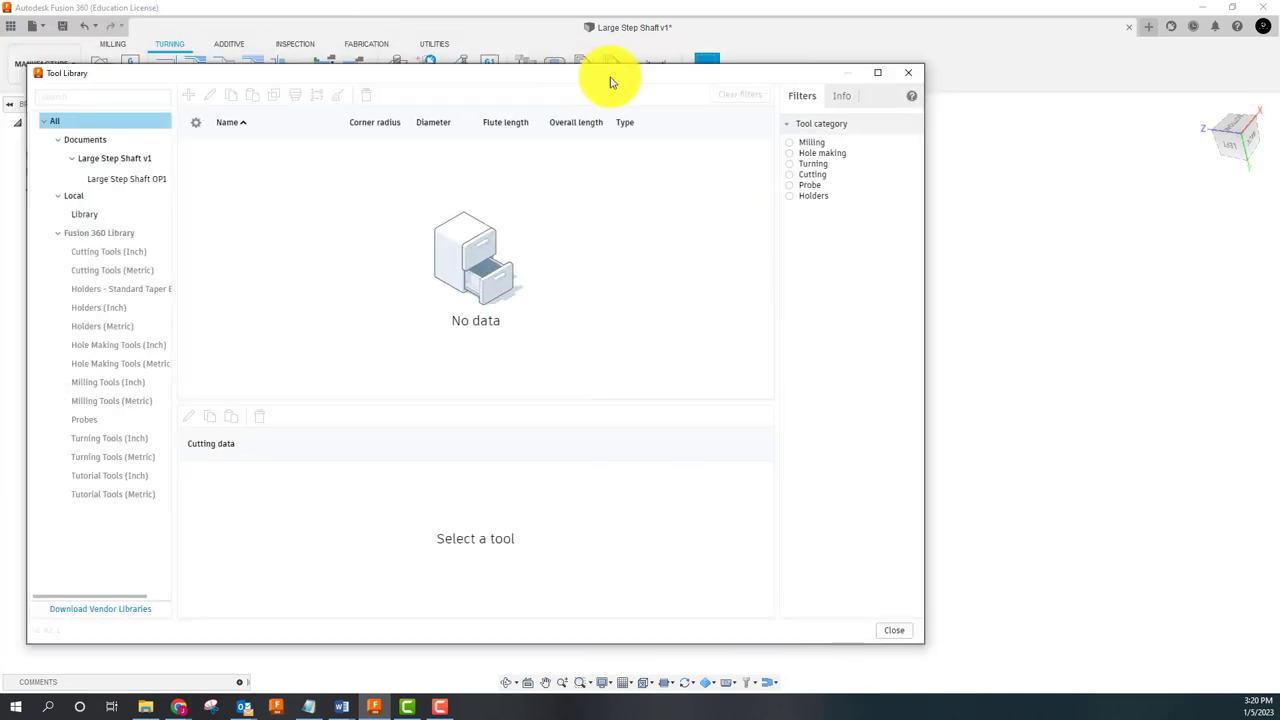
{"action": "left_click", "coordinate": [1010, 30]}
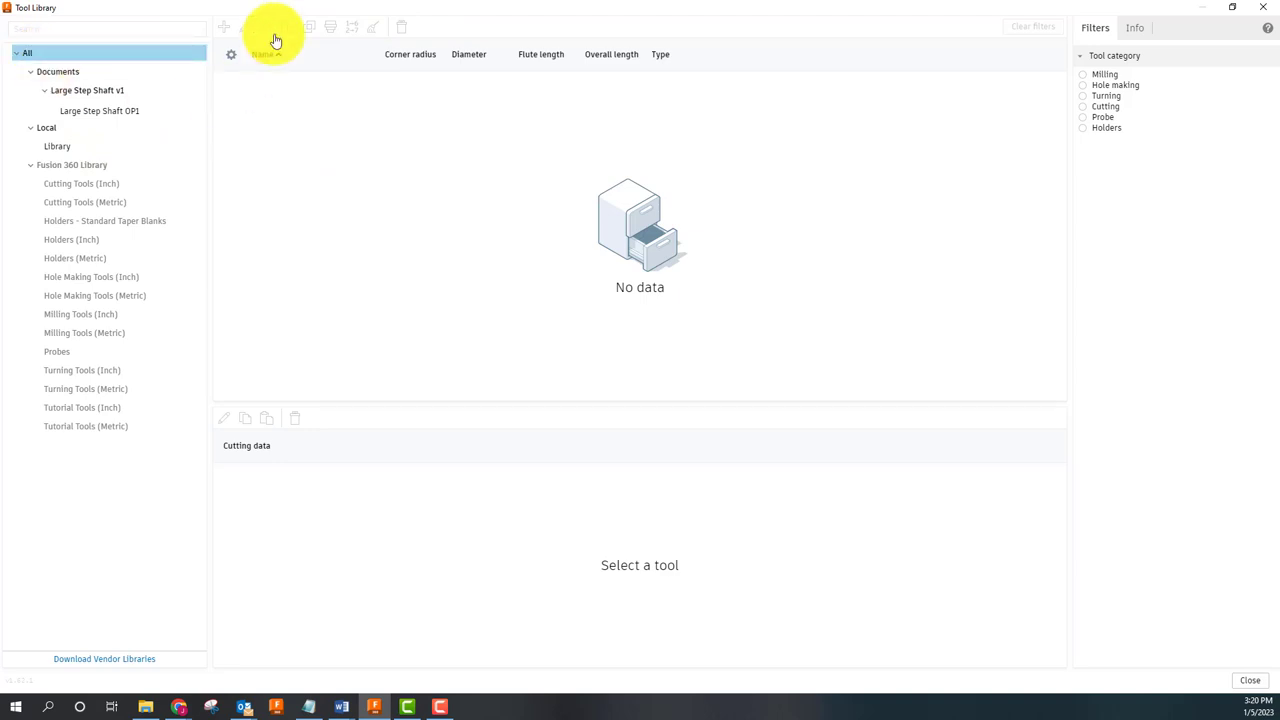
{"action": "left_click", "coordinate": [70, 92]}
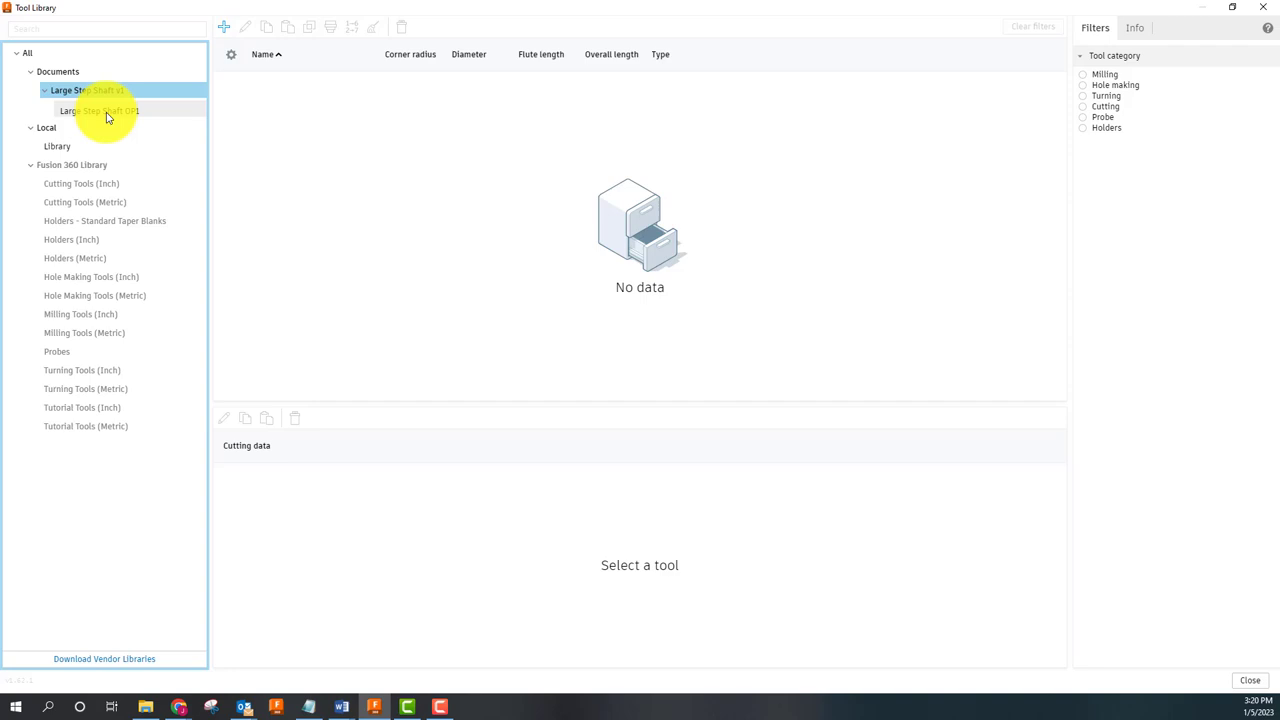
Step: Add a Turning general tool described as '80 DEGREE ROUGH TURNING TOOL CNMG 432'
{"action": "left_click", "coordinate": [226, 34]}
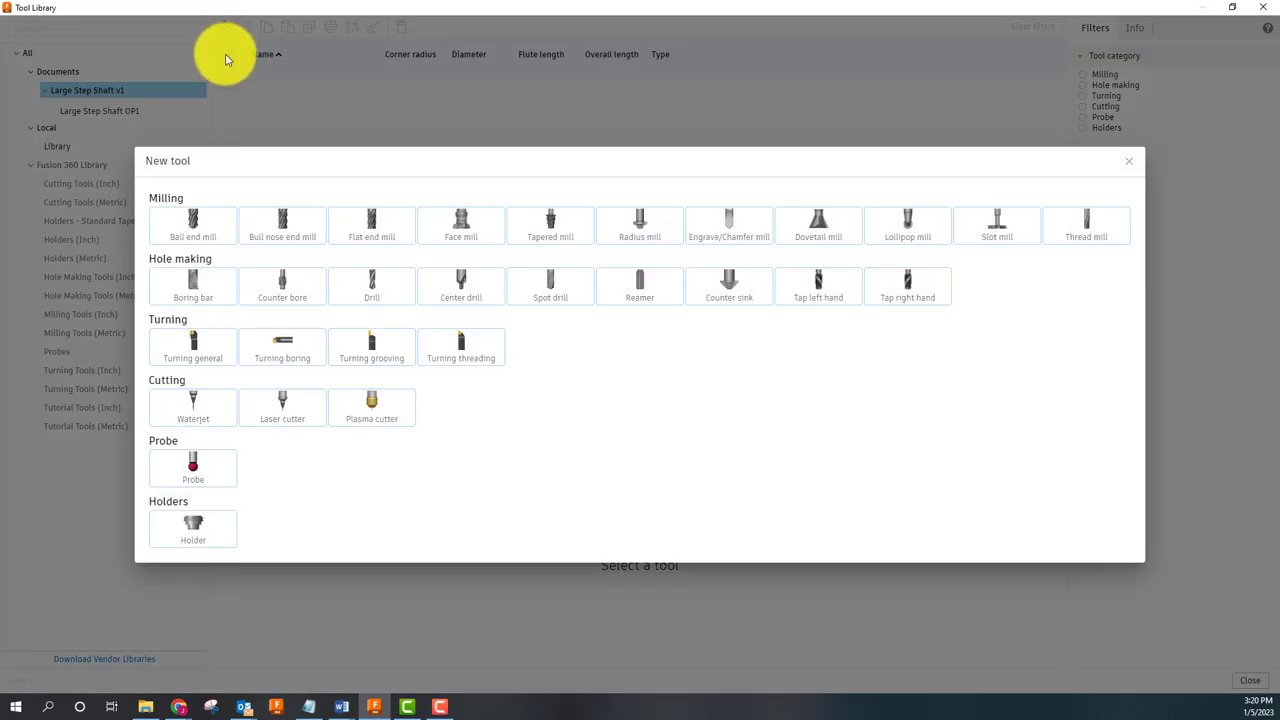
{"action": "left_click", "coordinate": [199, 350]}
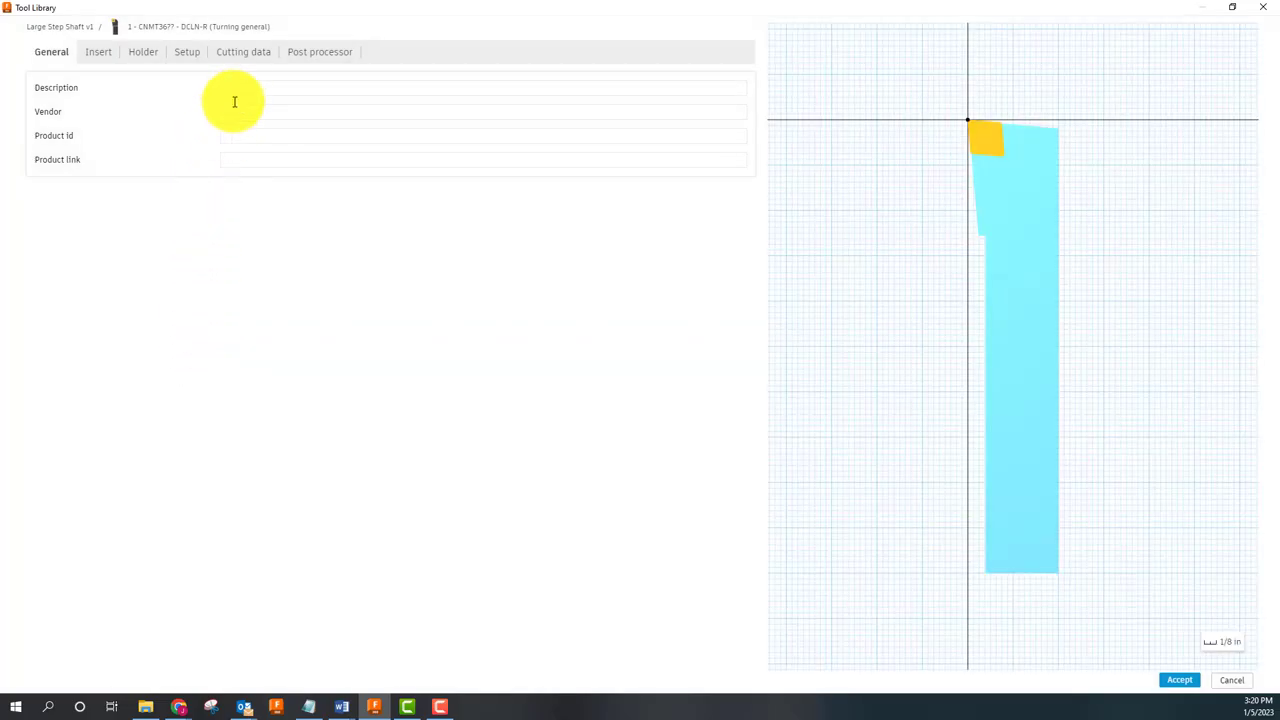
{"action": "left_click", "coordinate": [242, 87]}
{"action": "left_click", "coordinate": [242, 87]}
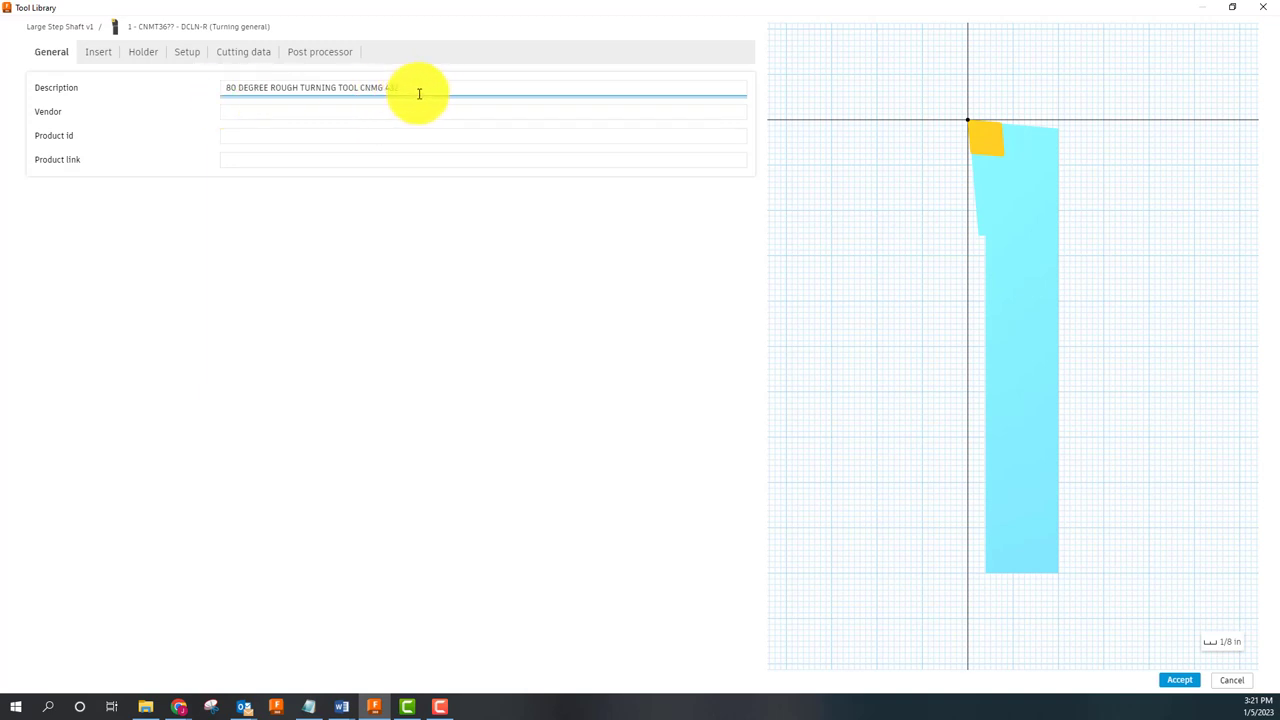
{"action": "left_click_drag", "start_coordinate": [417, 91], "coordinate": [83, 80]}
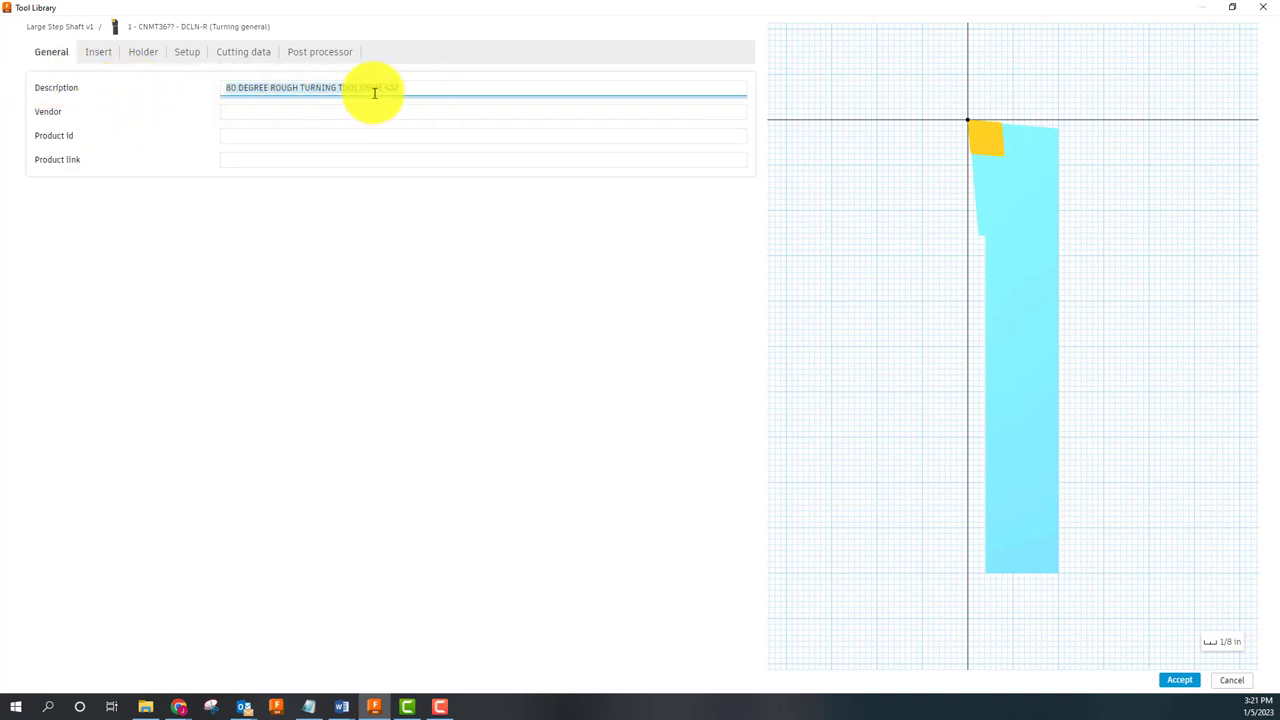
{"action": "double_click", "coordinate": [412, 90]}
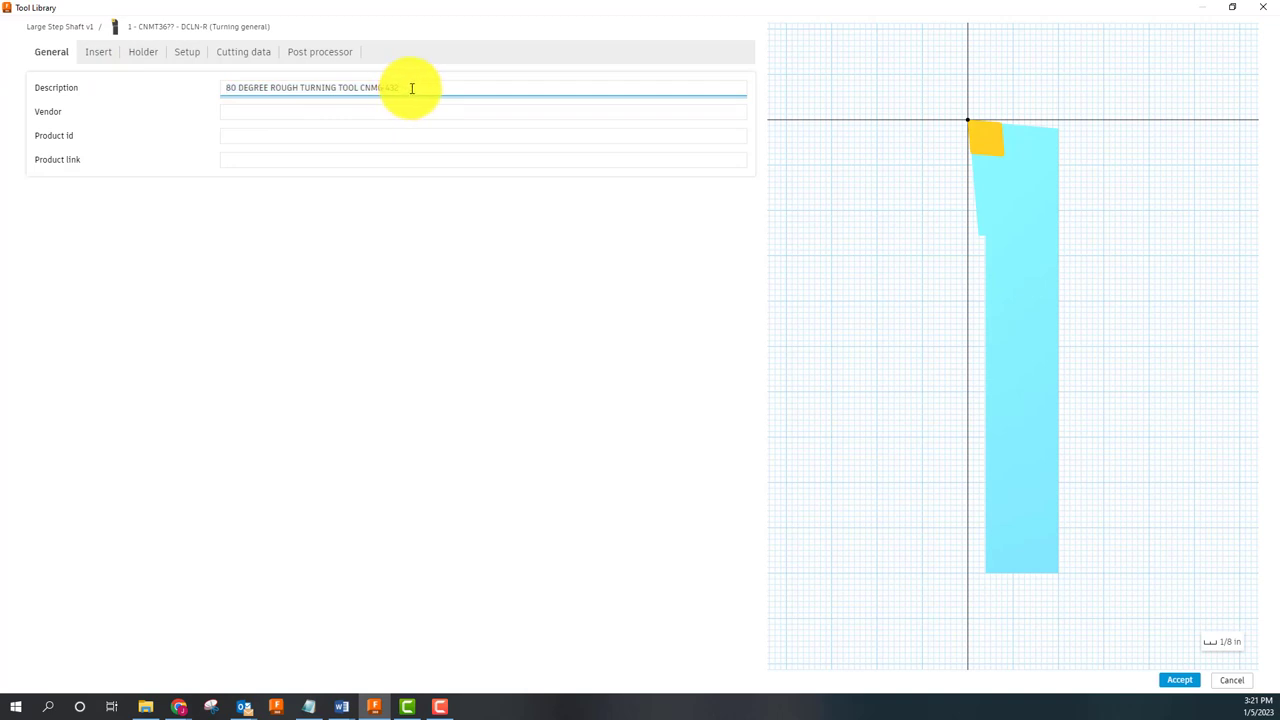
{"action": "left_click_drag", "start_coordinate": [411, 88], "coordinate": [186, 80]}
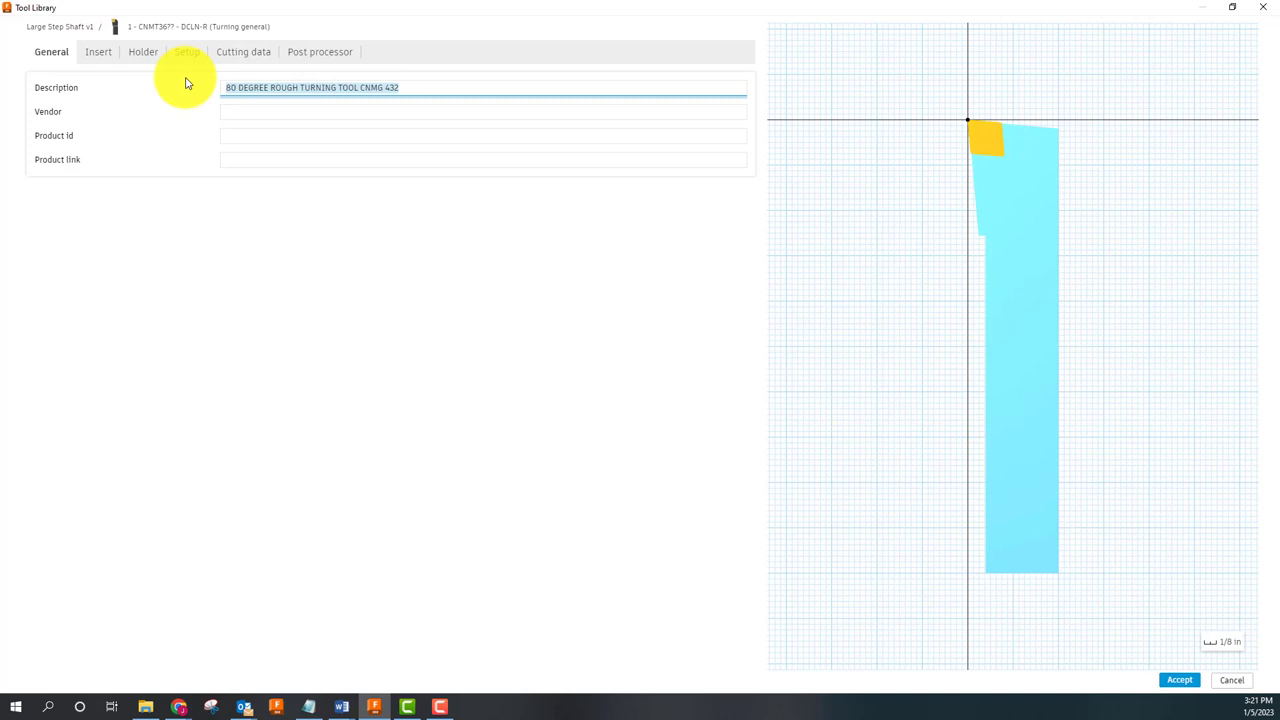
{"action": "left_click", "coordinate": [100, 51]}
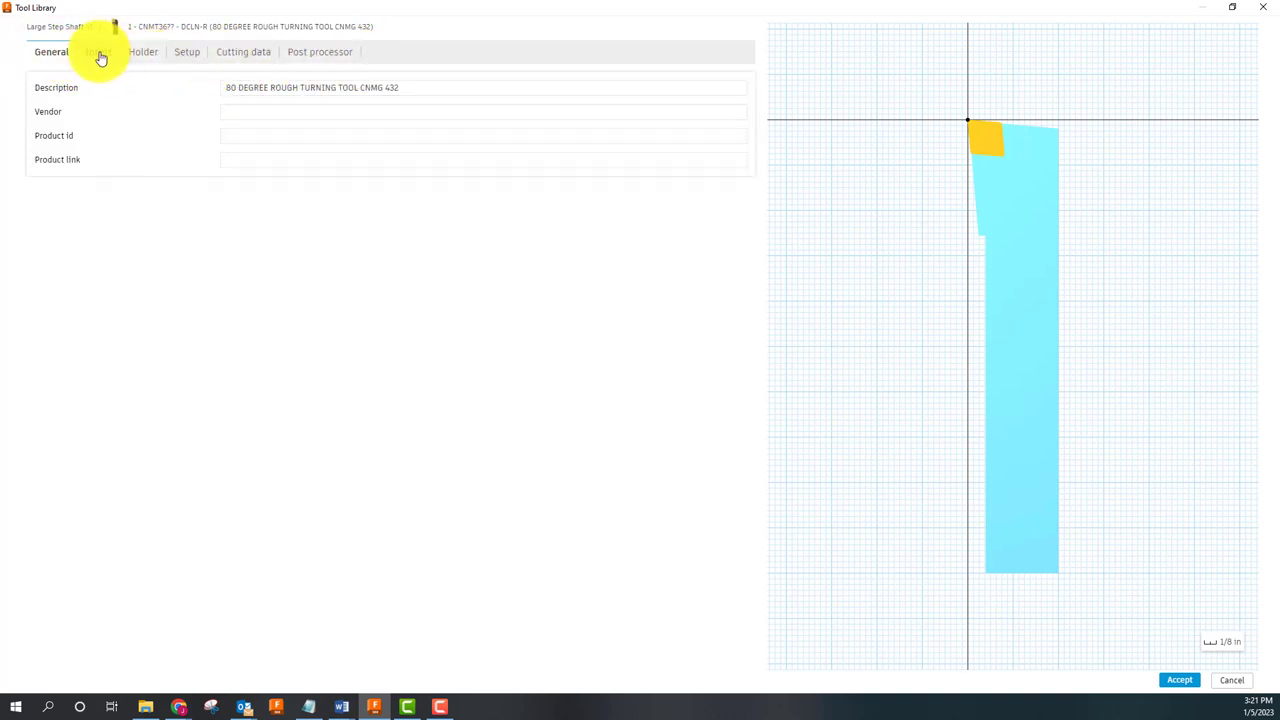
Step: Set the insert ANSI code to CNMG432, giving 1/2 in size, 3/16 in thickness, 1/32 in radius
{"action": "left_click", "coordinate": [99, 53]}
{"action": "left_click", "coordinate": [287, 87]}
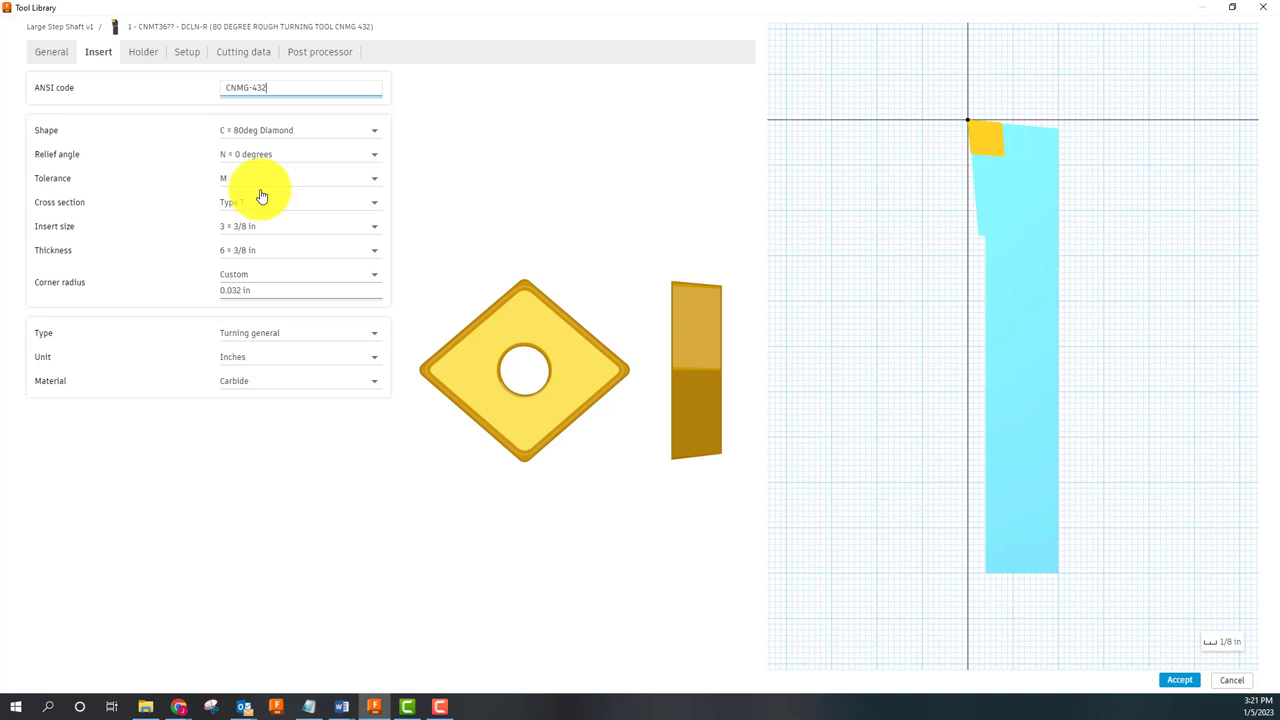
{"action": "left_click", "coordinate": [275, 290]}
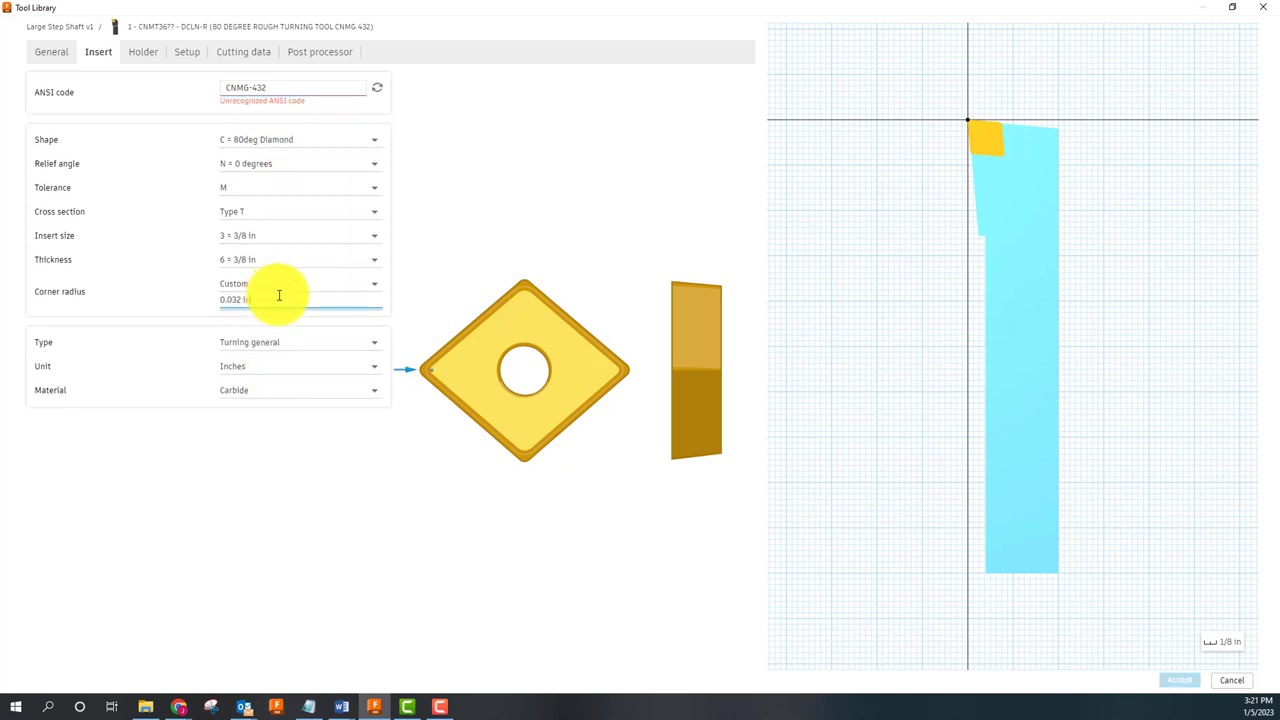
{"action": "left_click", "coordinate": [294, 91]}
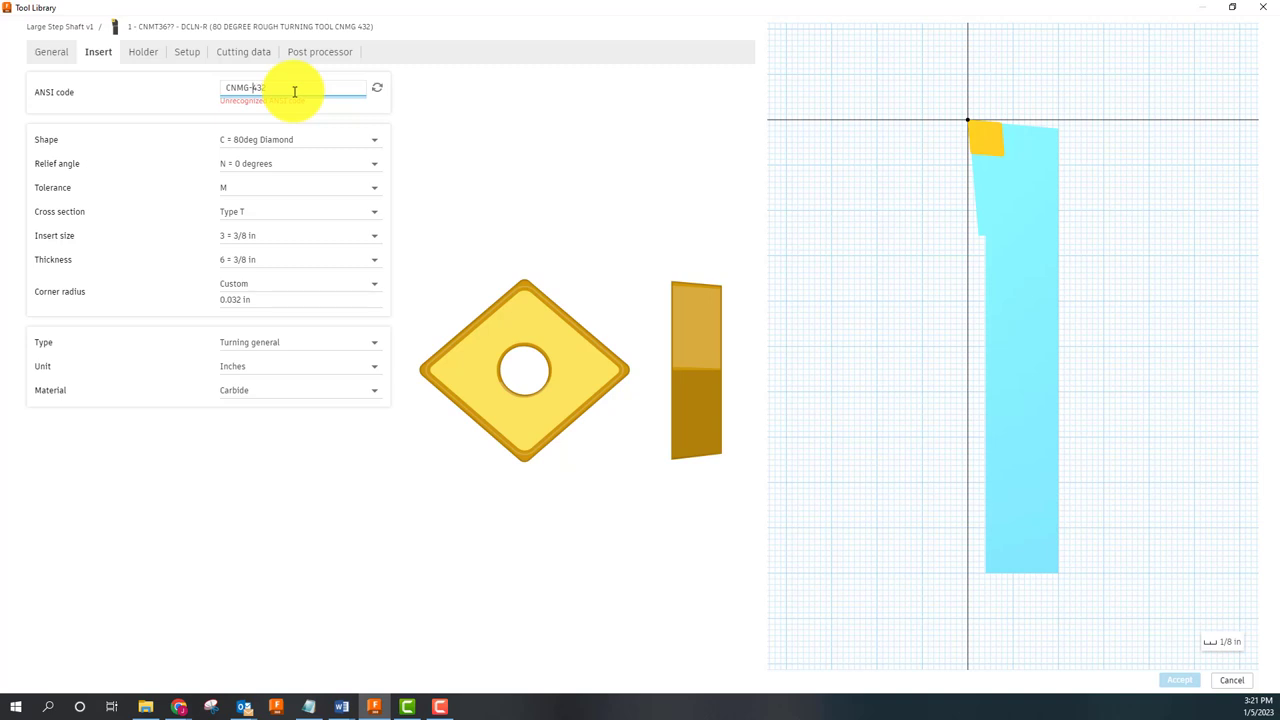
{"action": "key", "text": "Return"}
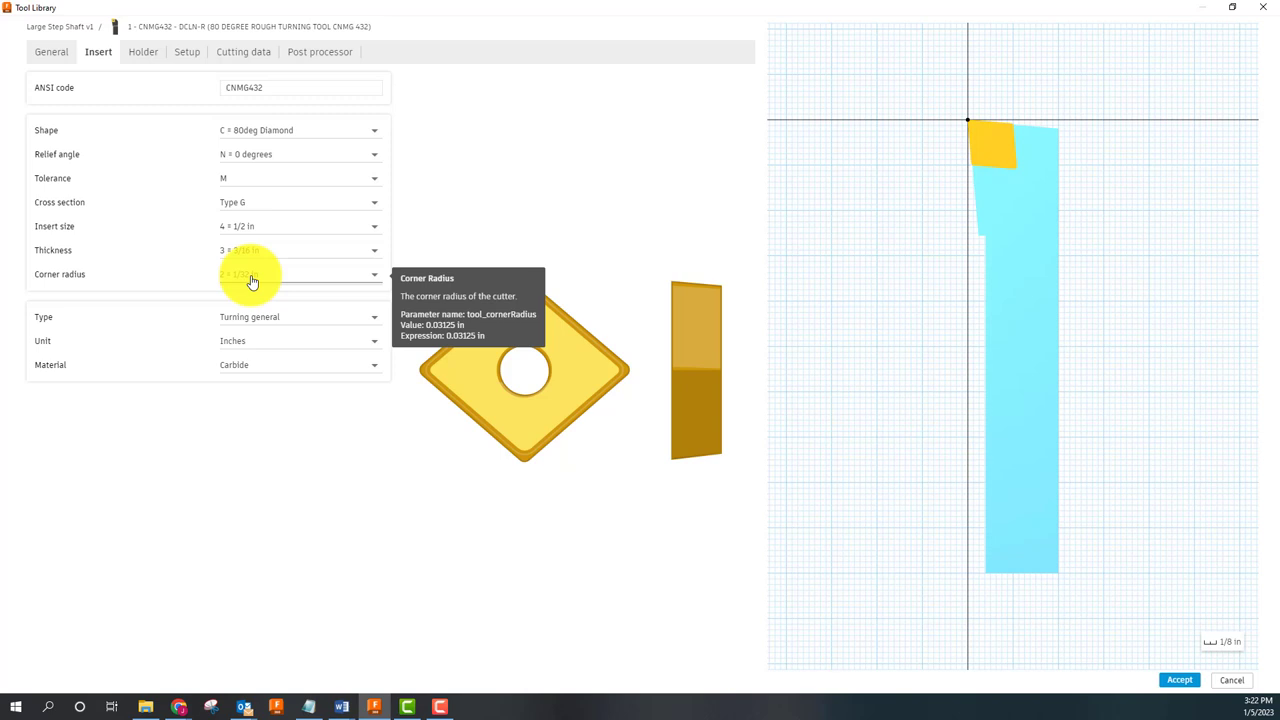
Step: Keep the holder clamping at D = rigid lock, leaving the holder geometry unchanged
{"action": "left_click", "coordinate": [140, 52]}
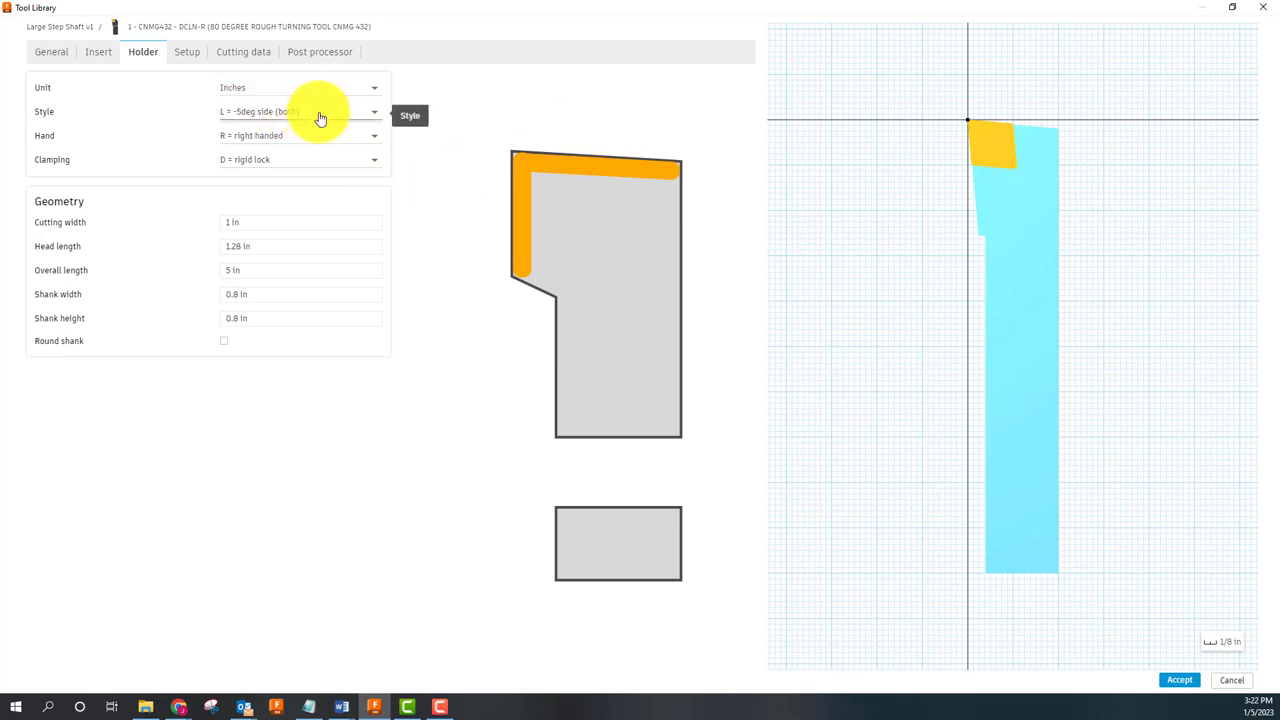
{"action": "left_click", "coordinate": [280, 161]}
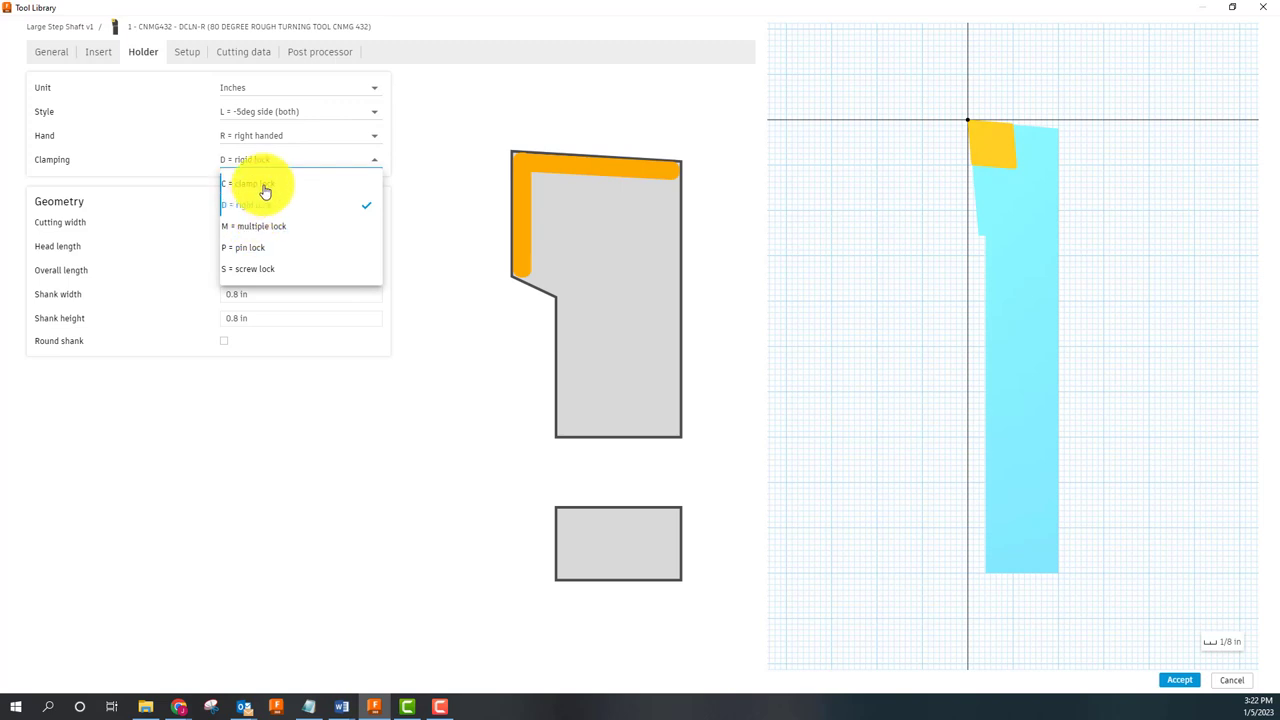
{"action": "left_click", "coordinate": [260, 204]}
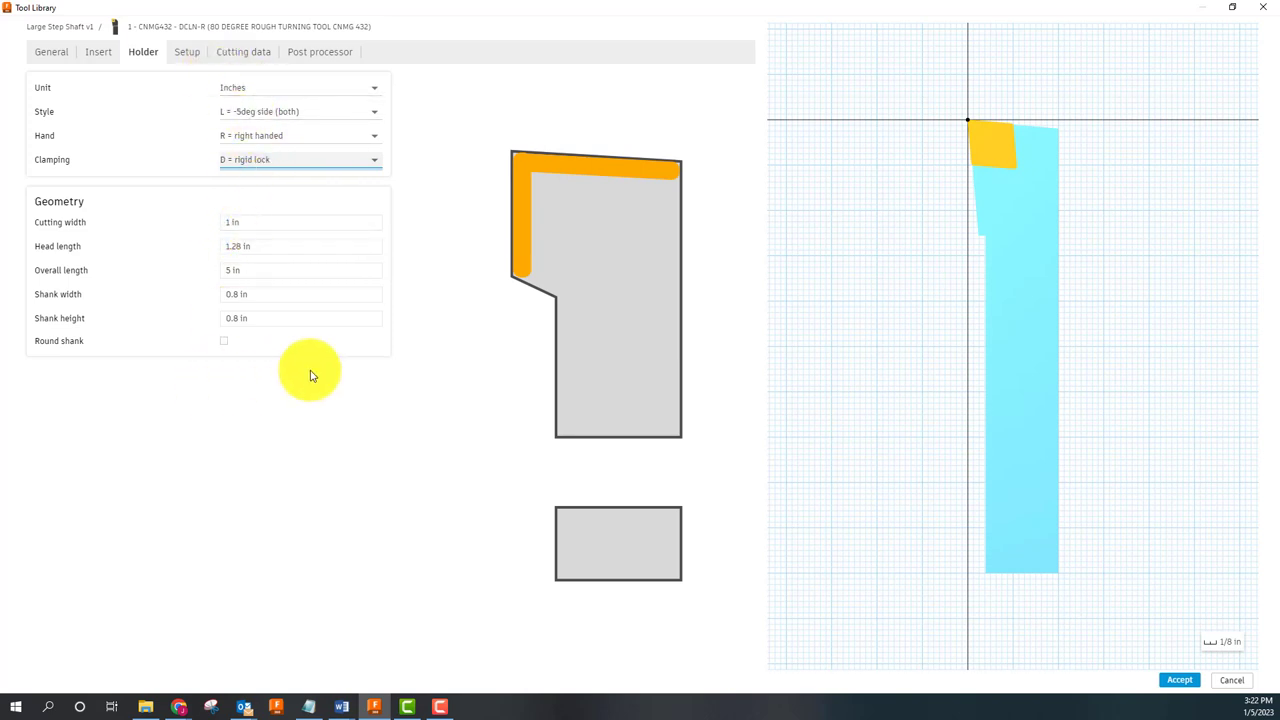
Step: Keep the tool's Setup compensation at Tip tangent
{"action": "left_click", "coordinate": [188, 51]}
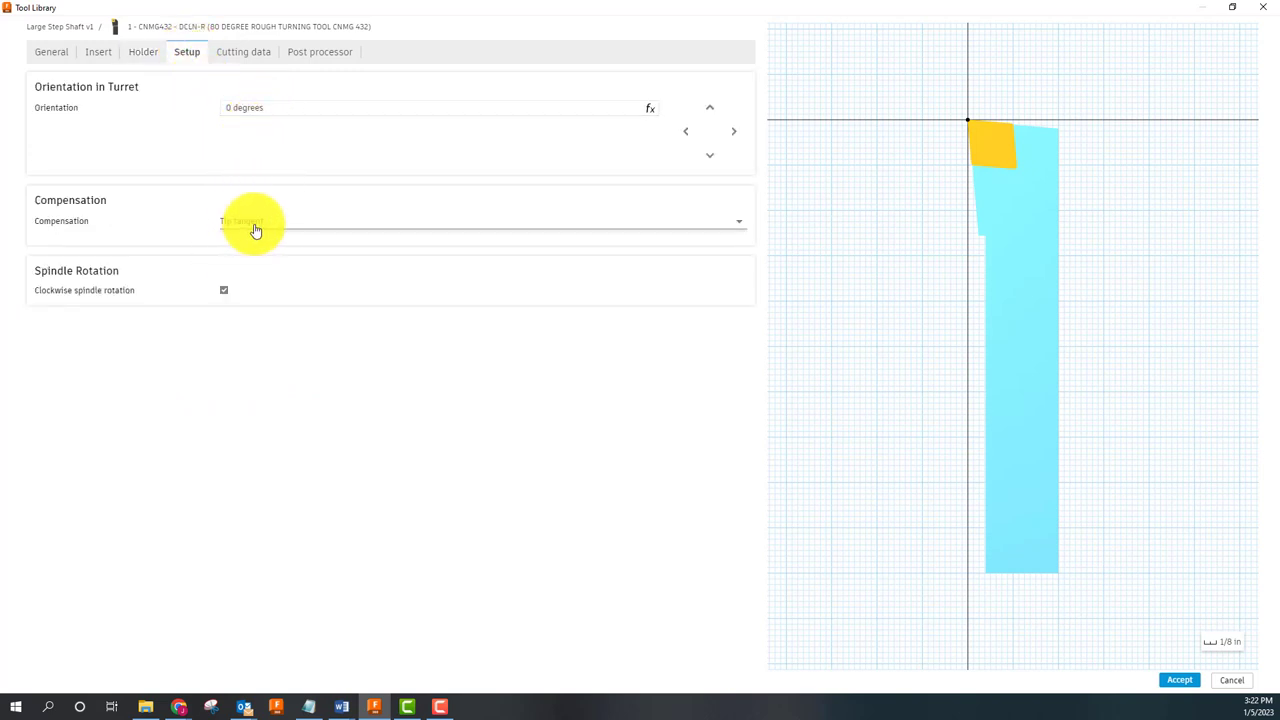
{"action": "mouse_move", "coordinate": [255, 229]}
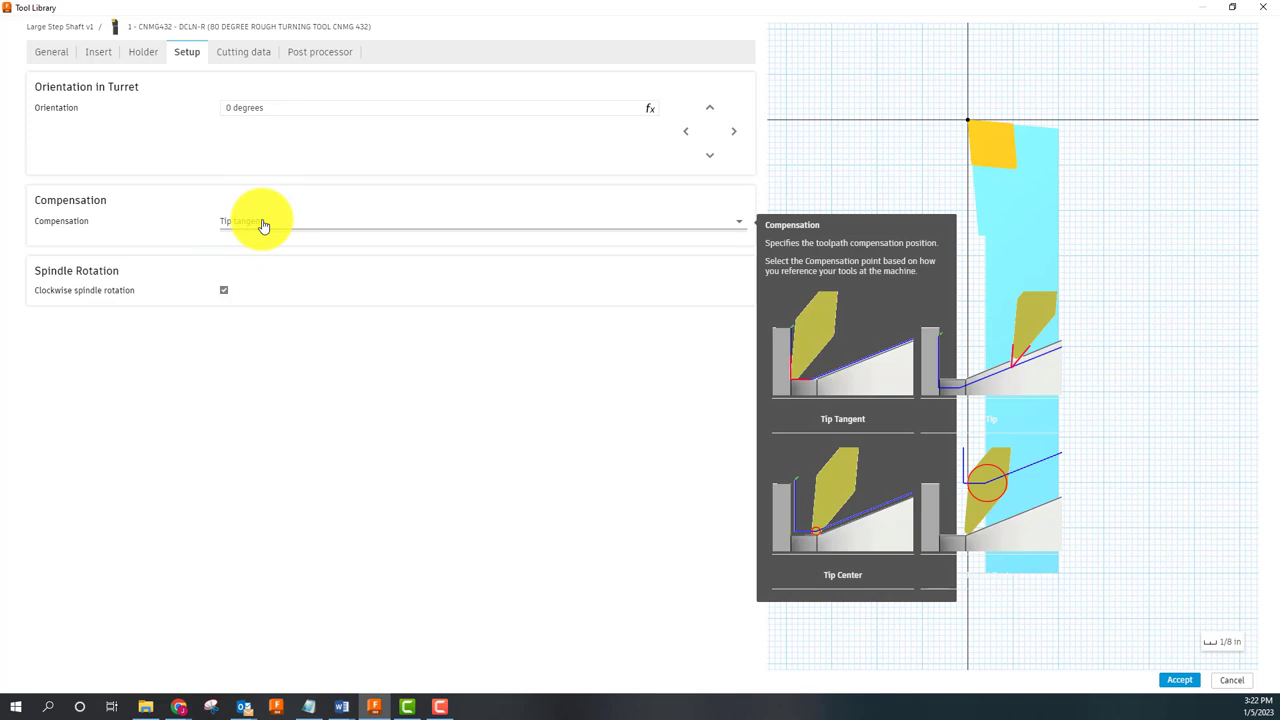
{"action": "left_click", "coordinate": [263, 226]}
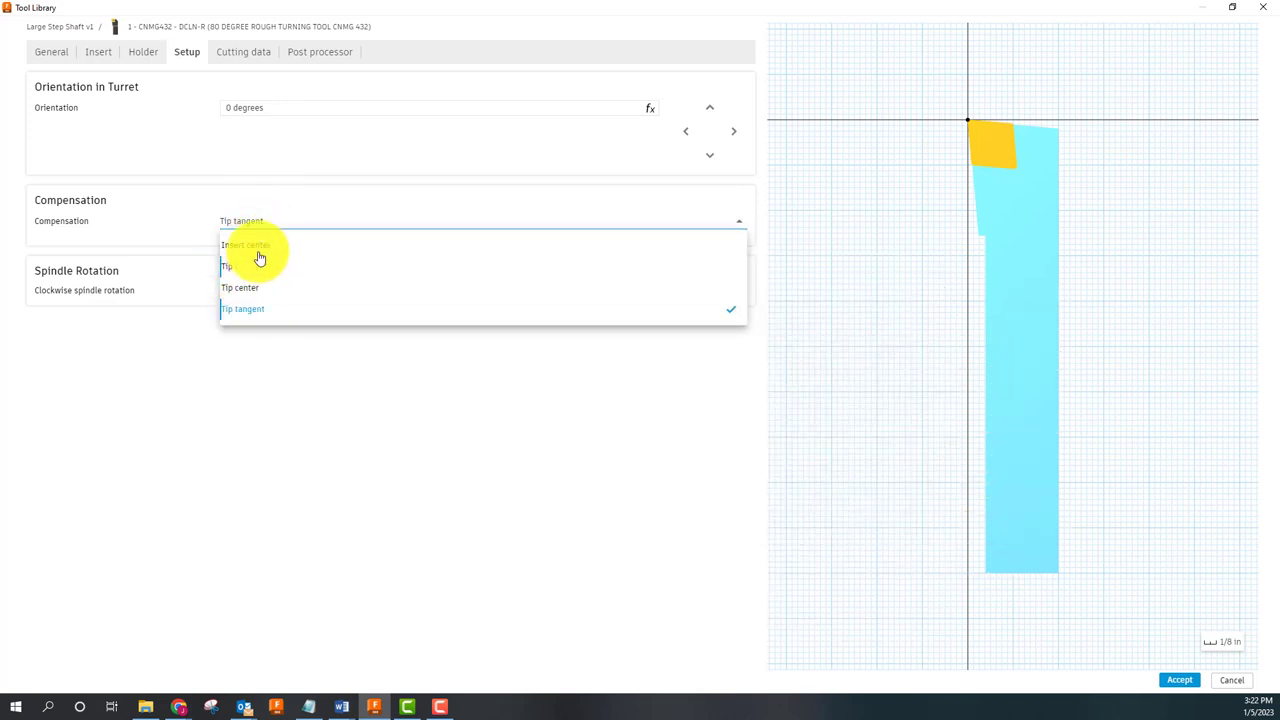
{"action": "left_click", "coordinate": [248, 311]}
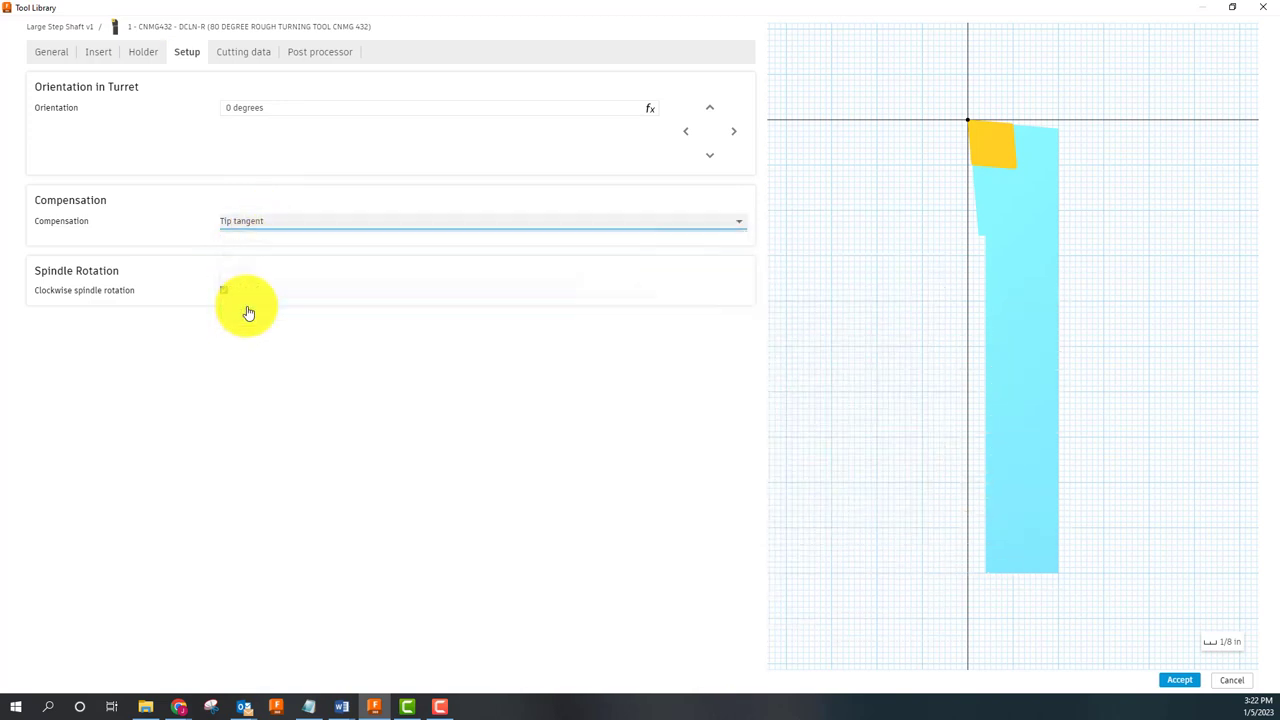
Step: Set the cutting data surface speed to 500 ft/min
{"action": "left_click", "coordinate": [240, 54]}
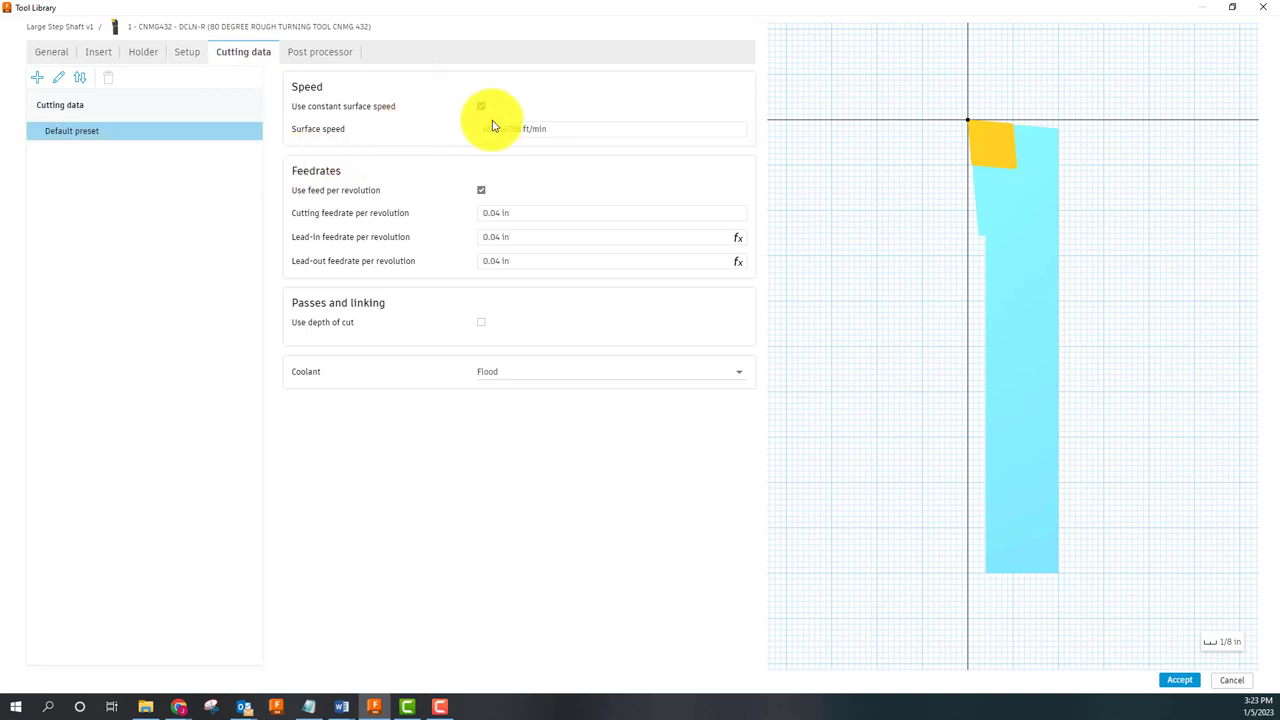
{"action": "left_click", "coordinate": [564, 130]}
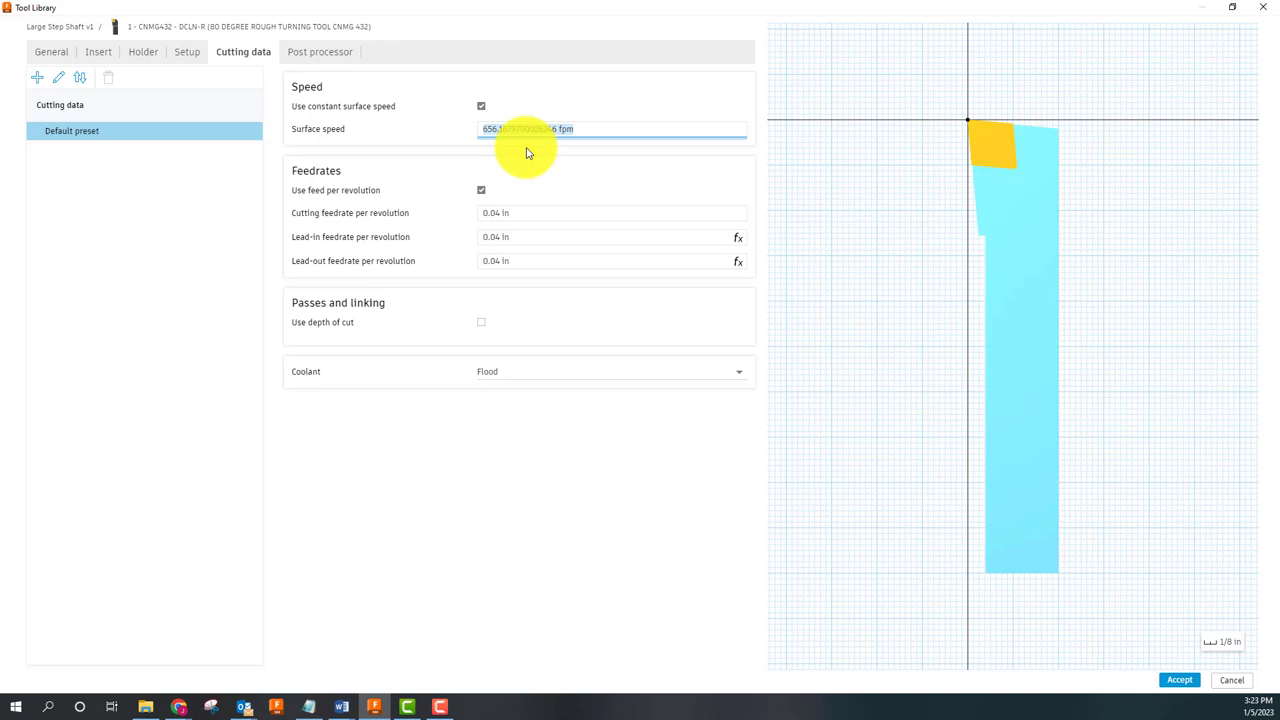
{"action": "type", "text": "600"}
{"action": "left_click", "coordinate": [525, 215]}
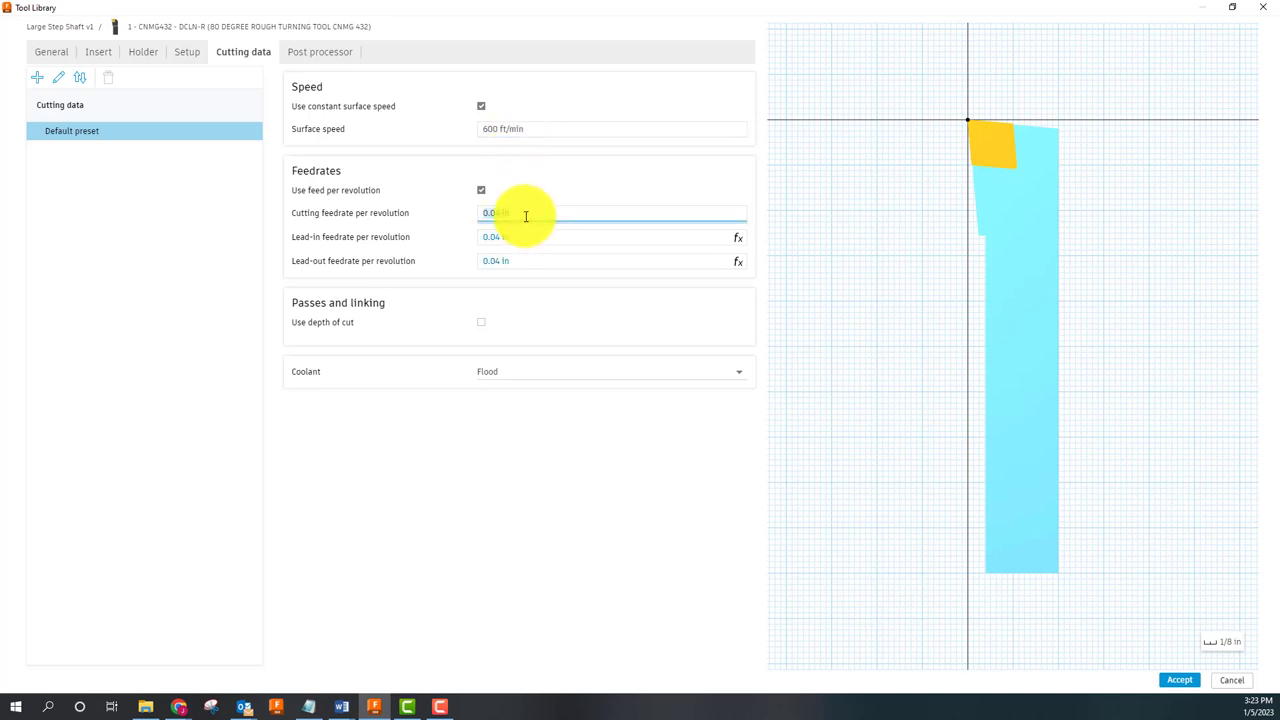
{"action": "left_click", "coordinate": [537, 129]}
{"action": "type", "text": "50"}
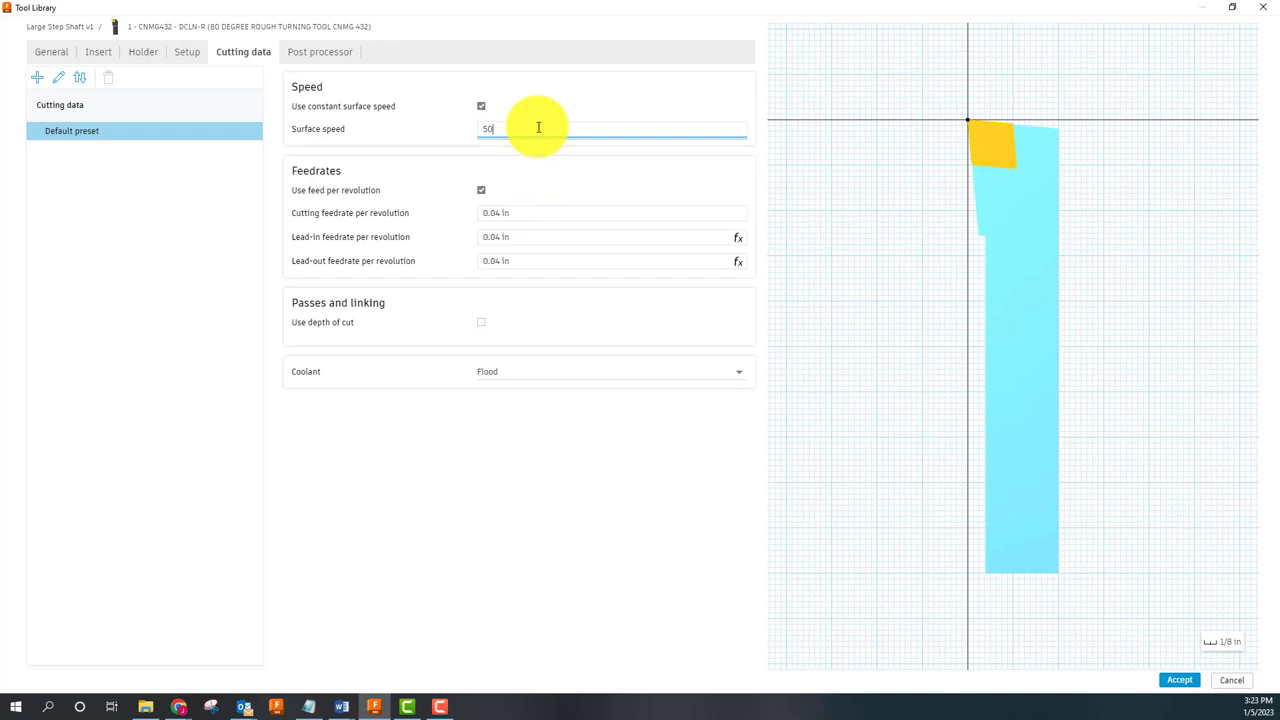
{"action": "type", "text": "0"}
{"action": "left_click", "coordinate": [520, 211]}
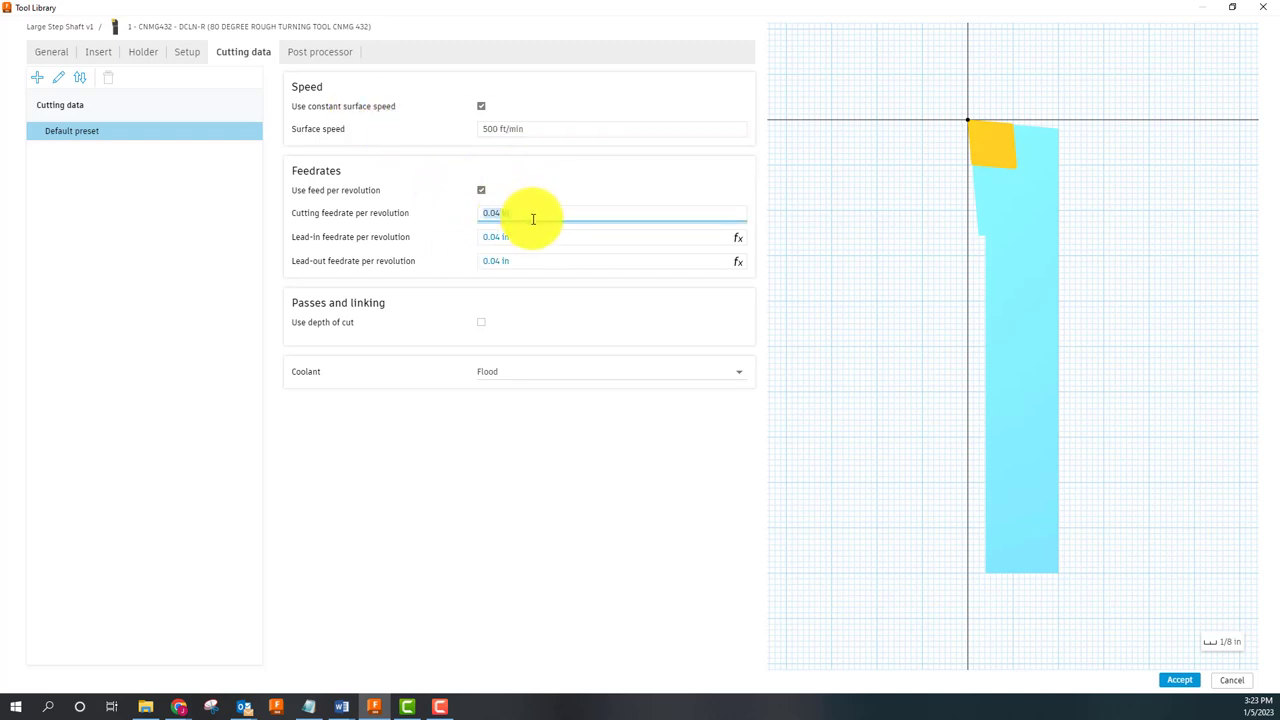
Step: Set the cutting feedrate to 0.01 in per revolution, with lead-in and lead-out following at 0.01 in
{"action": "type", "text": ".01"}
{"action": "left_click", "coordinate": [529, 236]}
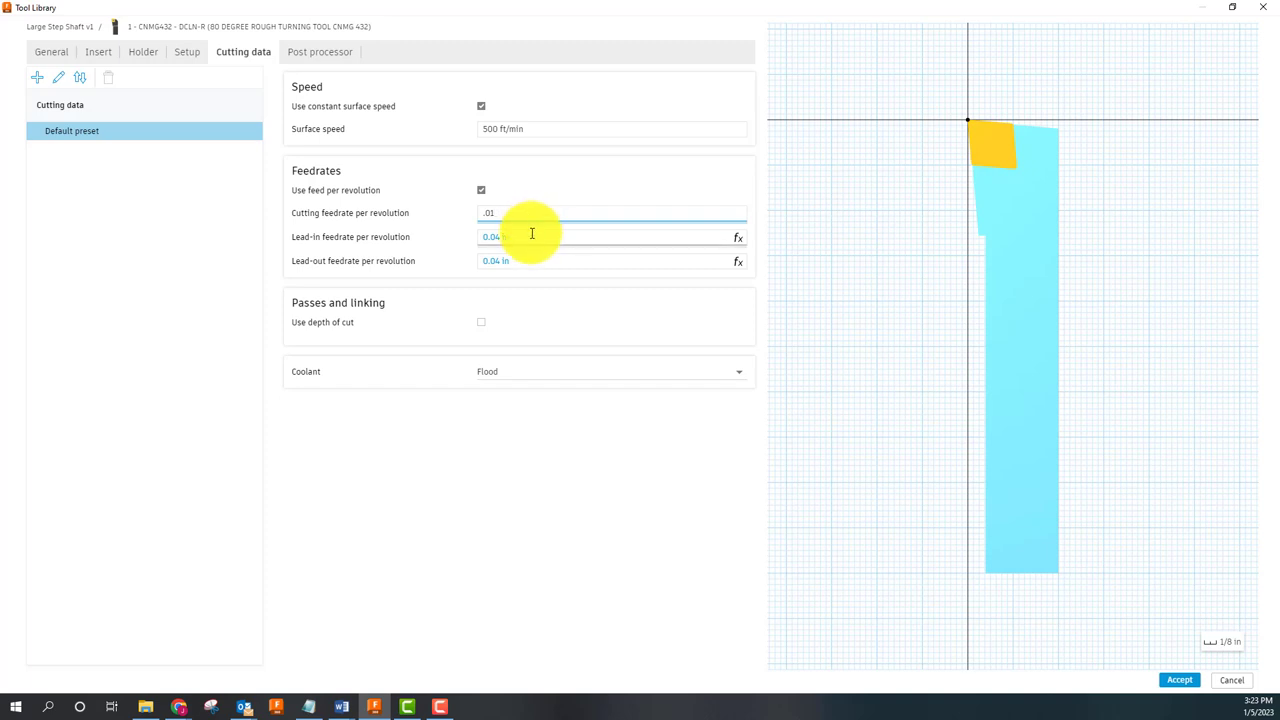
{"action": "left_click", "coordinate": [528, 260]}
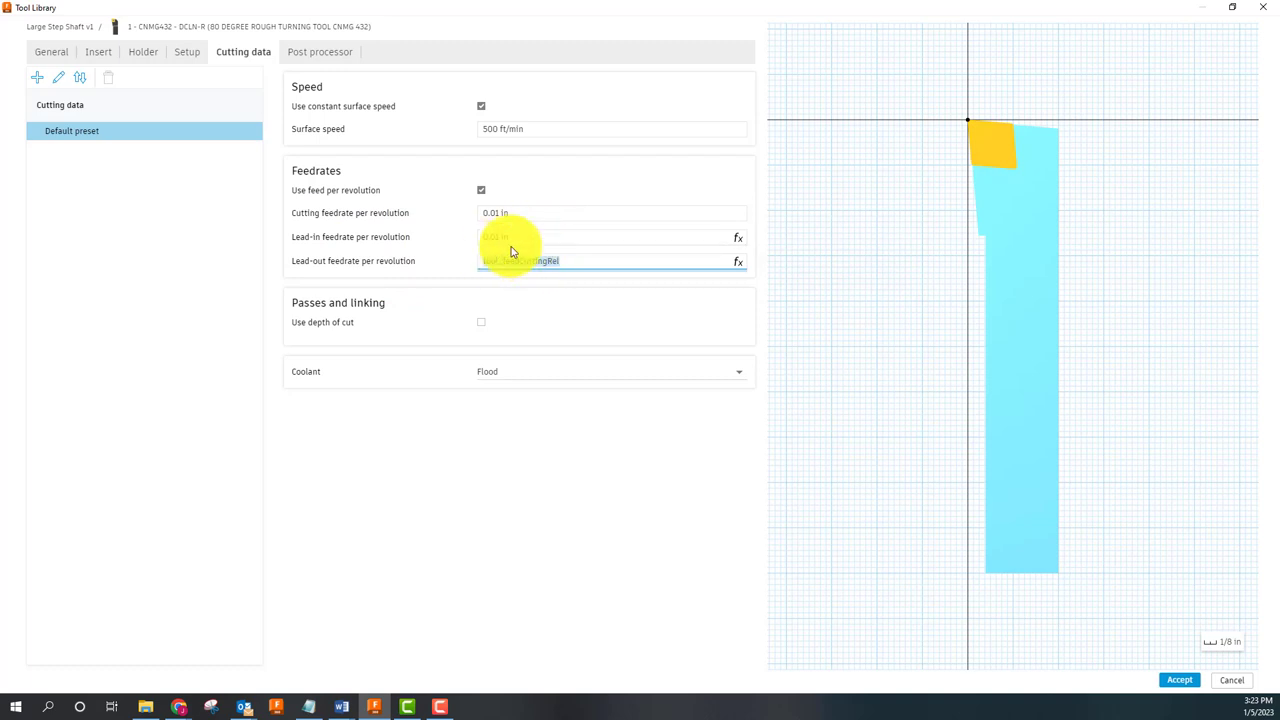
{"action": "left_click", "coordinate": [528, 210]}
{"action": "left_click", "coordinate": [540, 240]}
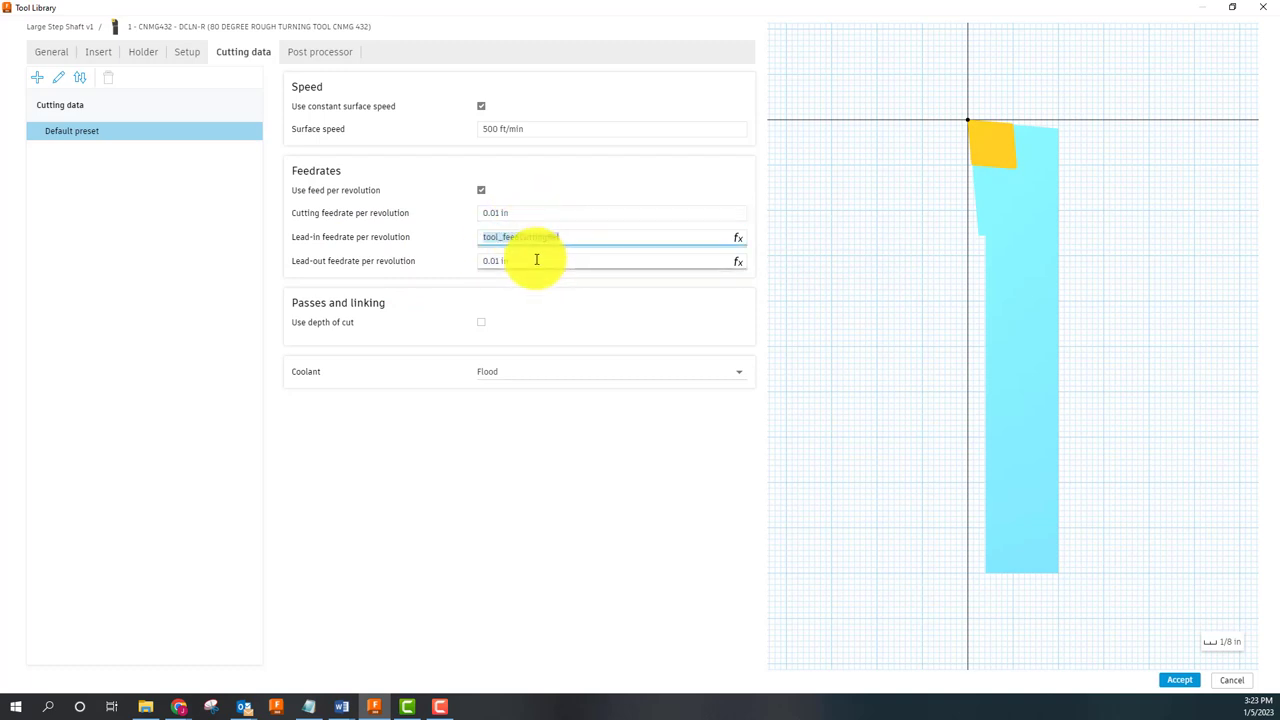
{"action": "left_click", "coordinate": [530, 261]}
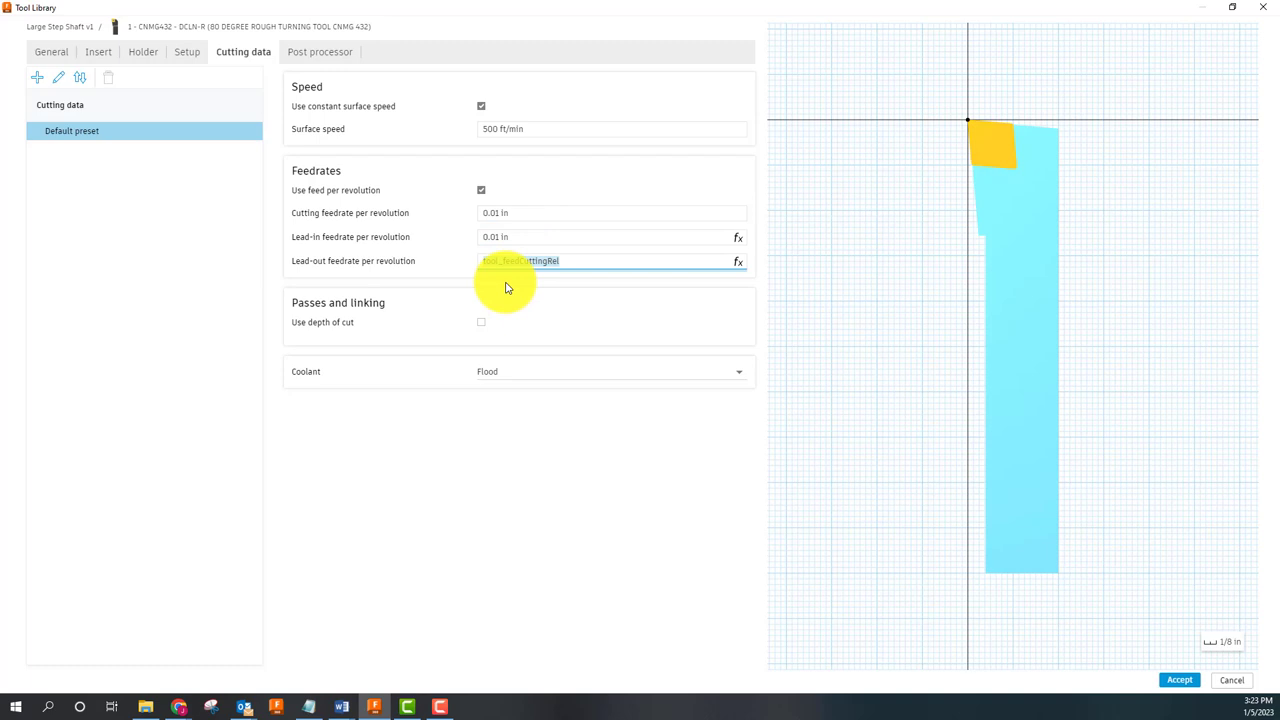
Step: Keep tool number 1 and paste '80 DEGREE ROUGH TURNING TOOL CNMG 432' as the post processor comment
{"action": "left_click", "coordinate": [341, 52]}
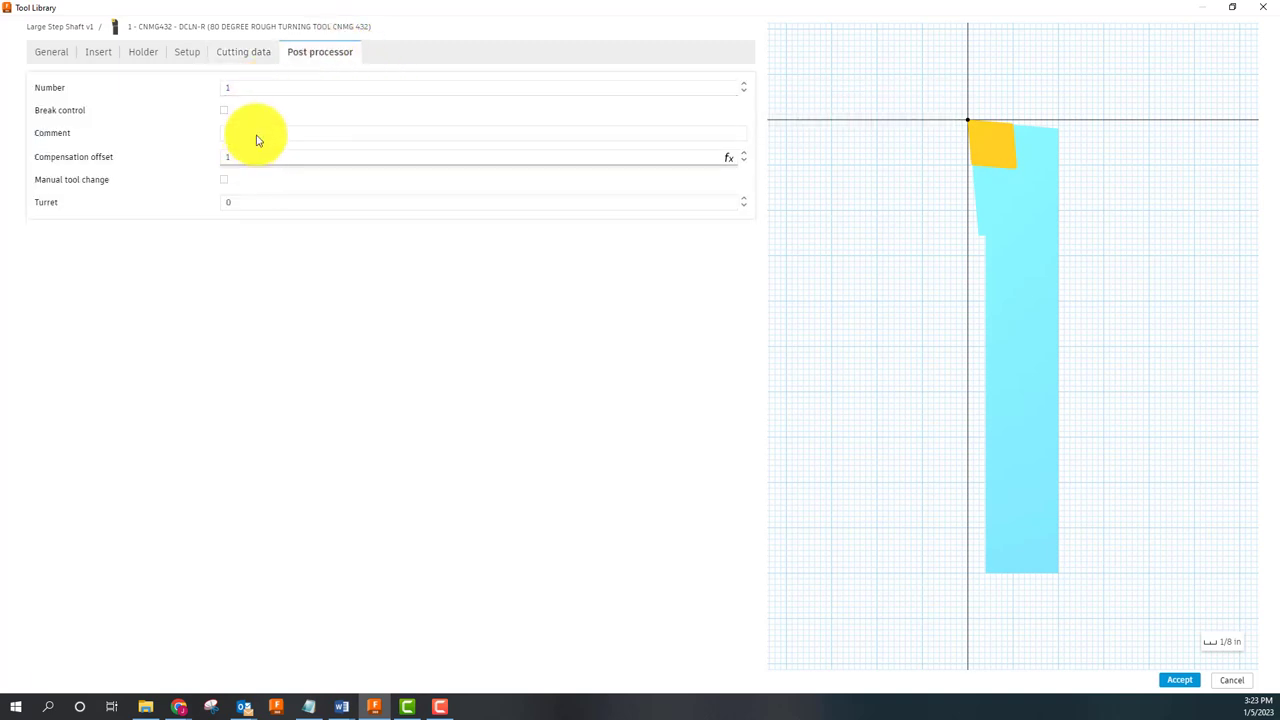
{"action": "left_click", "coordinate": [268, 87]}
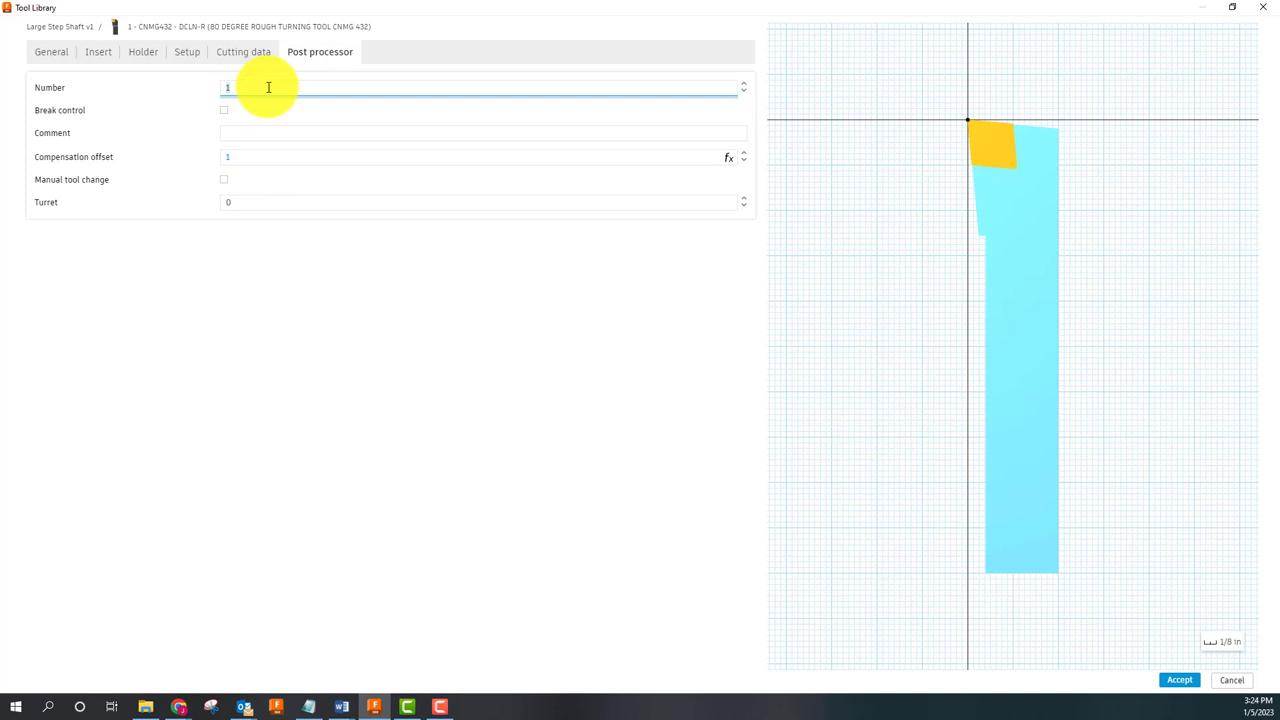
{"action": "type", "text": "4"}
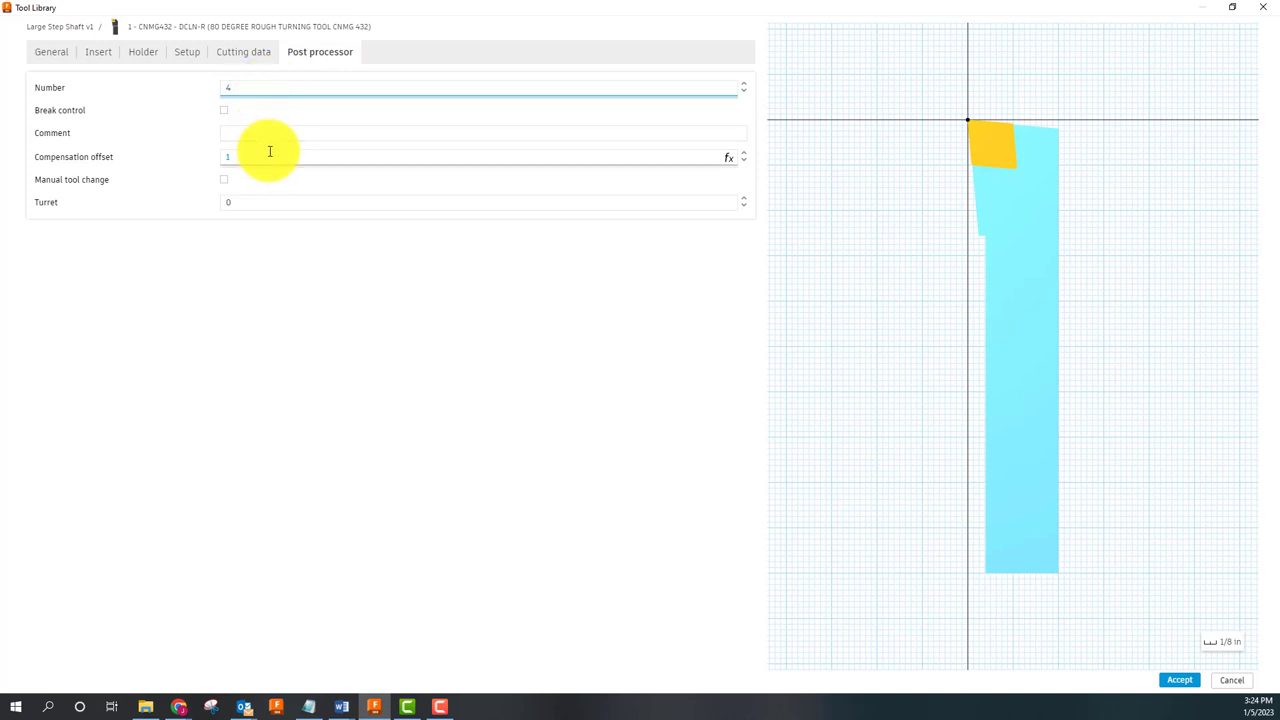
{"action": "left_click", "coordinate": [269, 153]}
{"action": "left_click", "coordinate": [277, 131]}
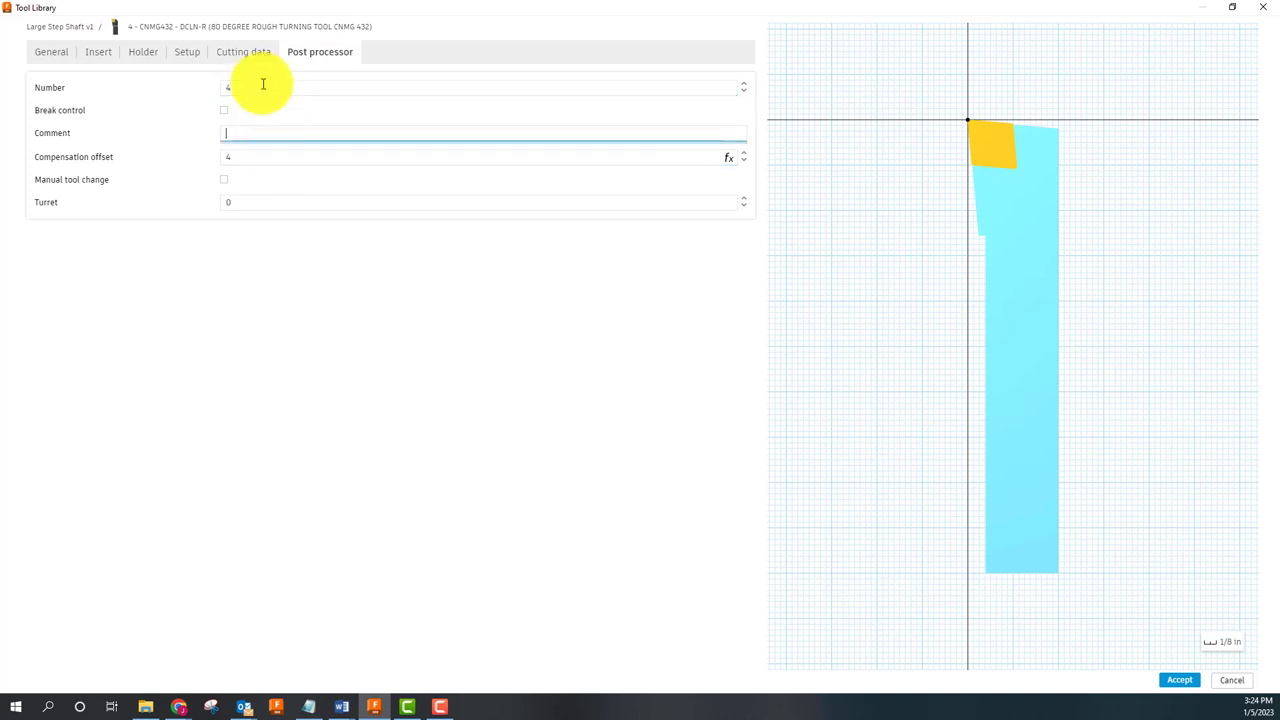
{"action": "left_click", "coordinate": [263, 86]}
{"action": "type", "text": "1"}
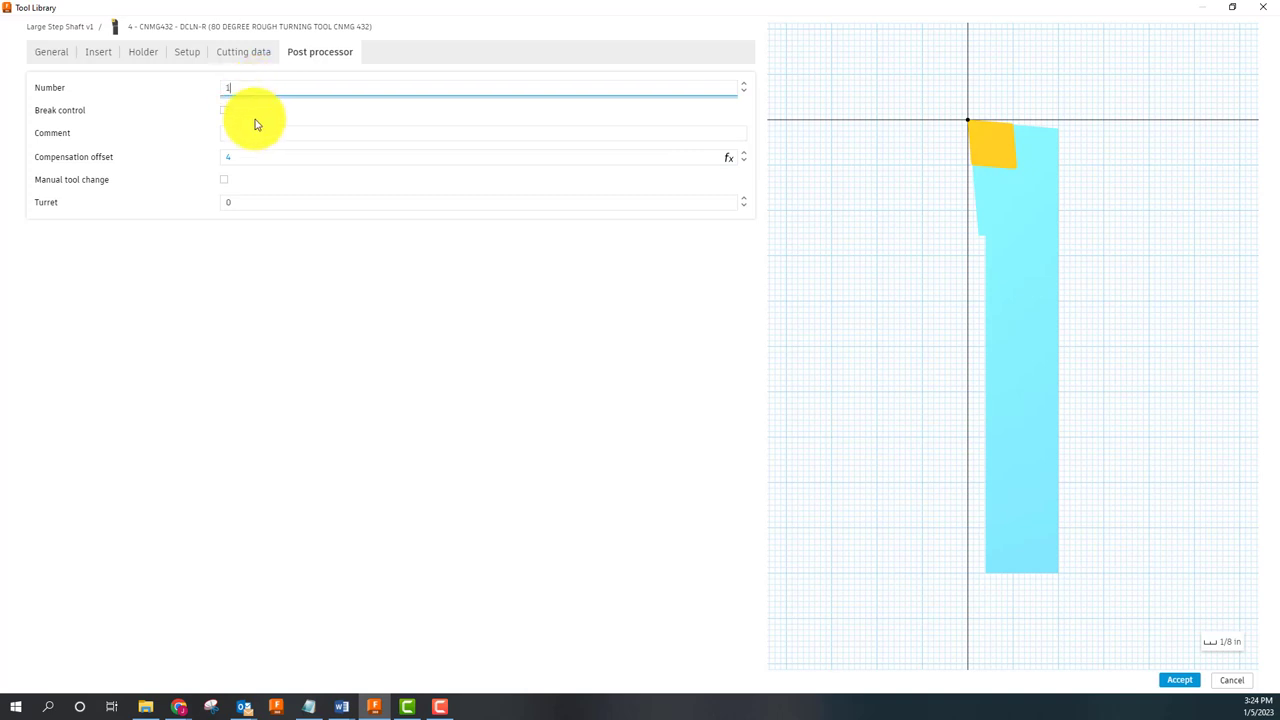
{"action": "left_click", "coordinate": [255, 130]}
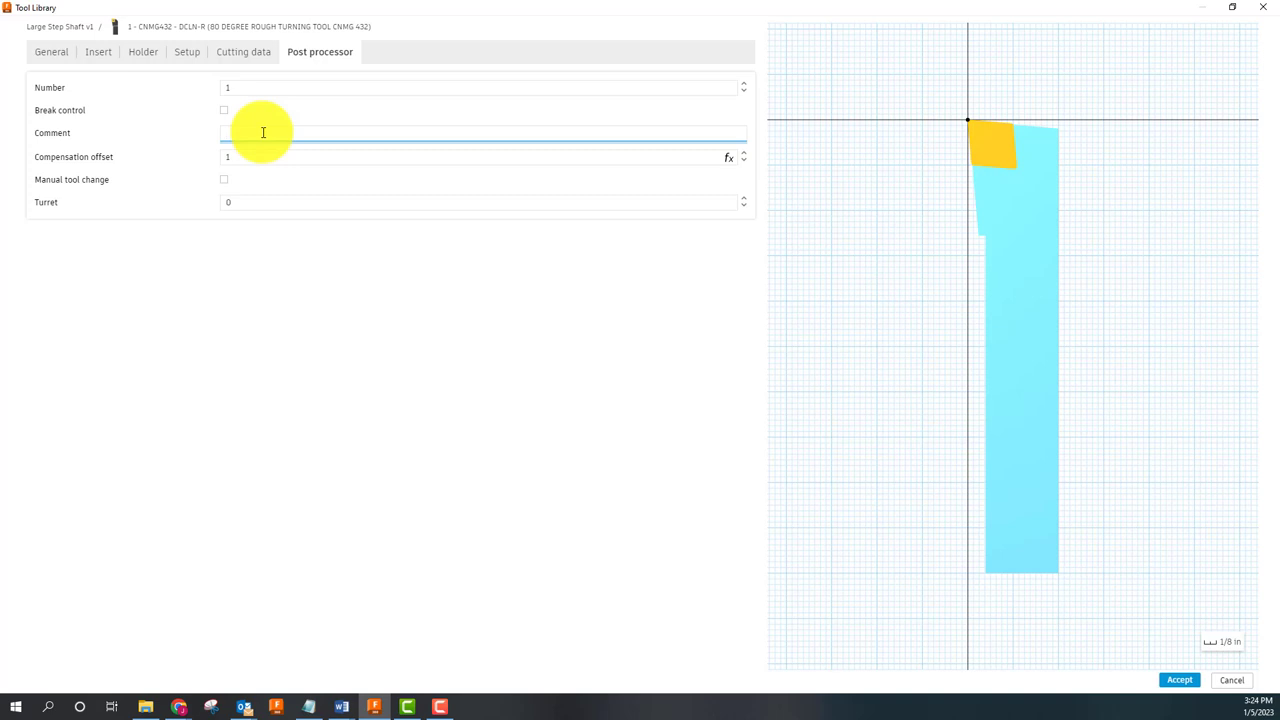
{"action": "type", "text": "80 DEGREE ROUGH TURNING TOOL CNMG 432"}
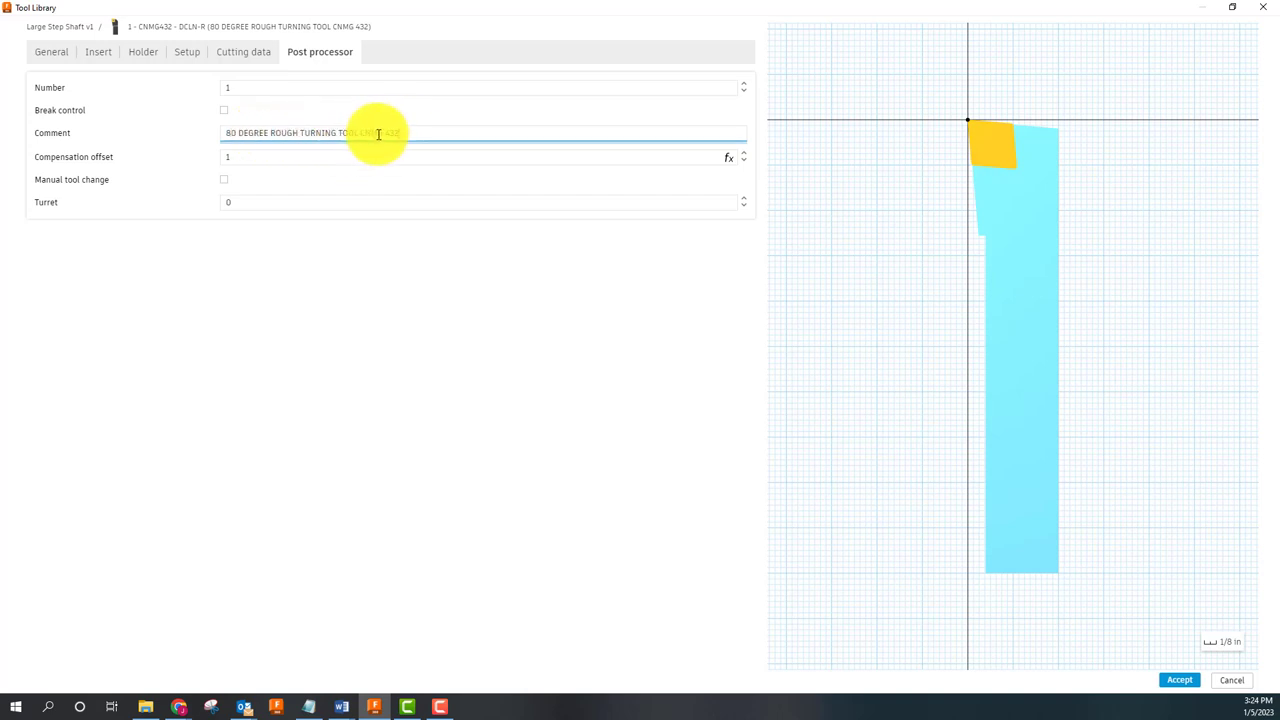
Step: Check the tool's description text and its post processor comment
{"action": "left_click", "coordinate": [50, 53]}
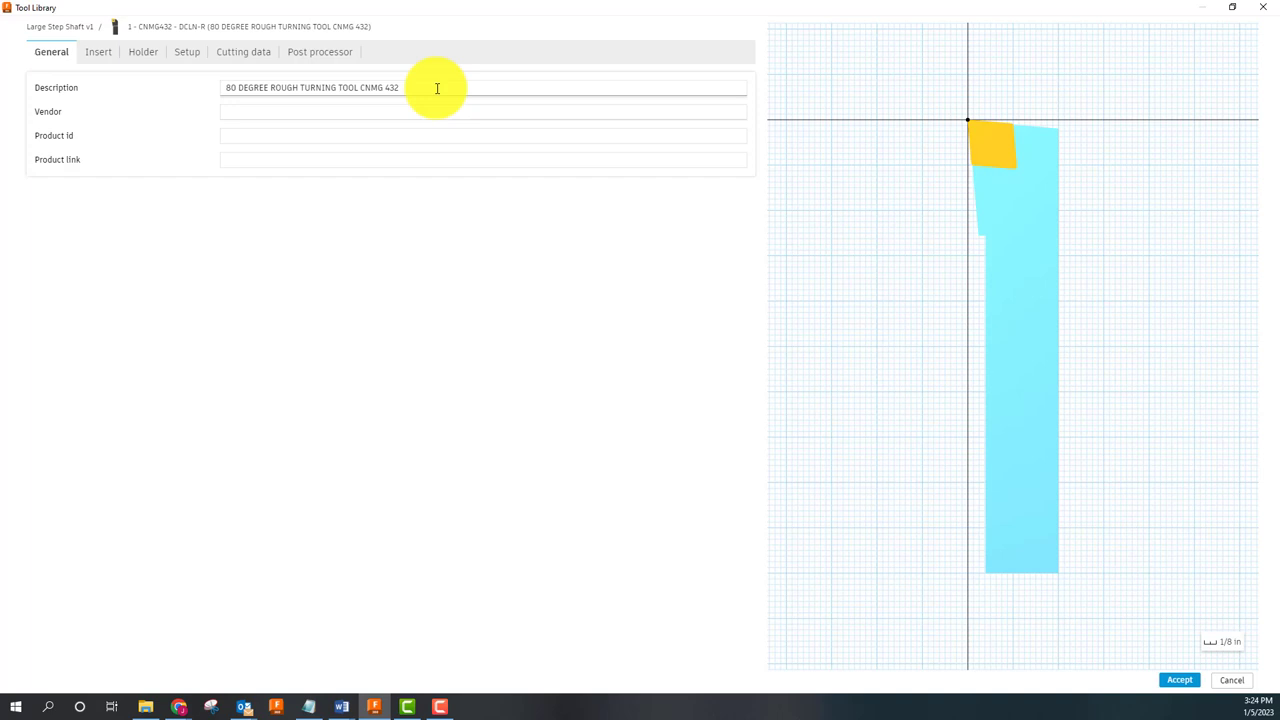
{"action": "left_click_drag", "start_coordinate": [437, 88], "coordinate": [217, 86]}
{"action": "left_click", "coordinate": [304, 54]}
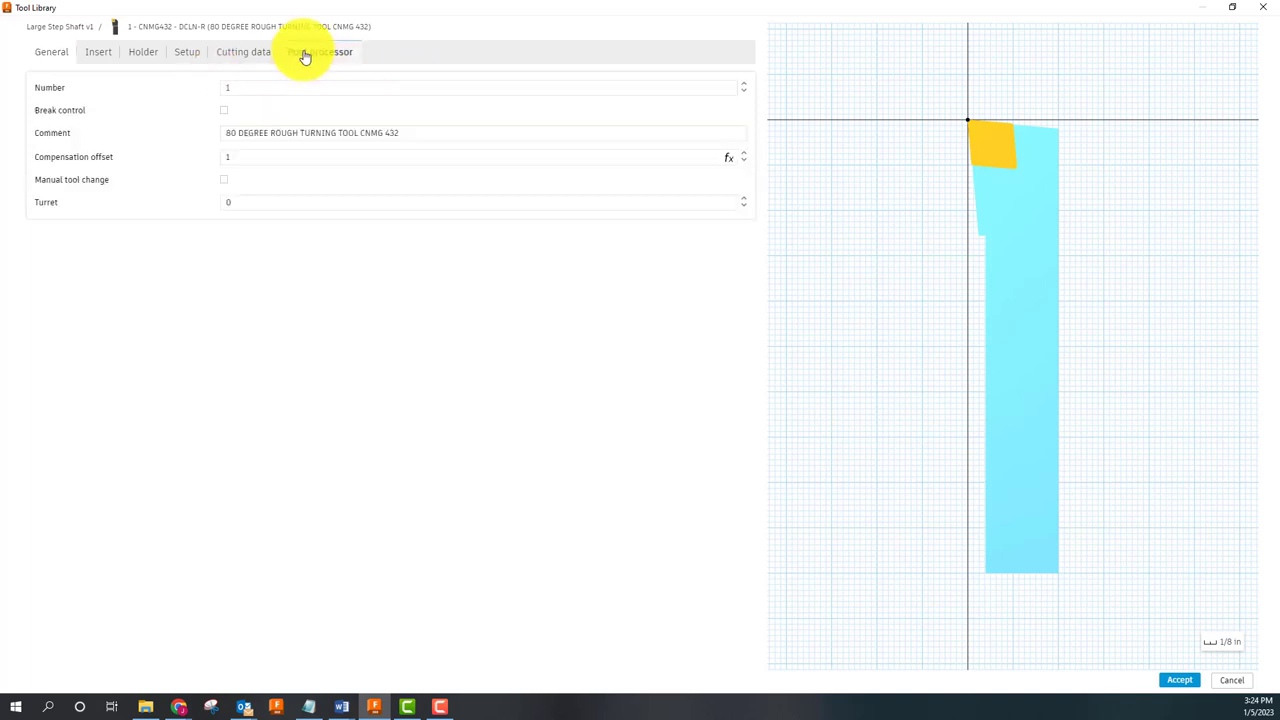
{"action": "triple_click", "coordinate": [394, 132]}
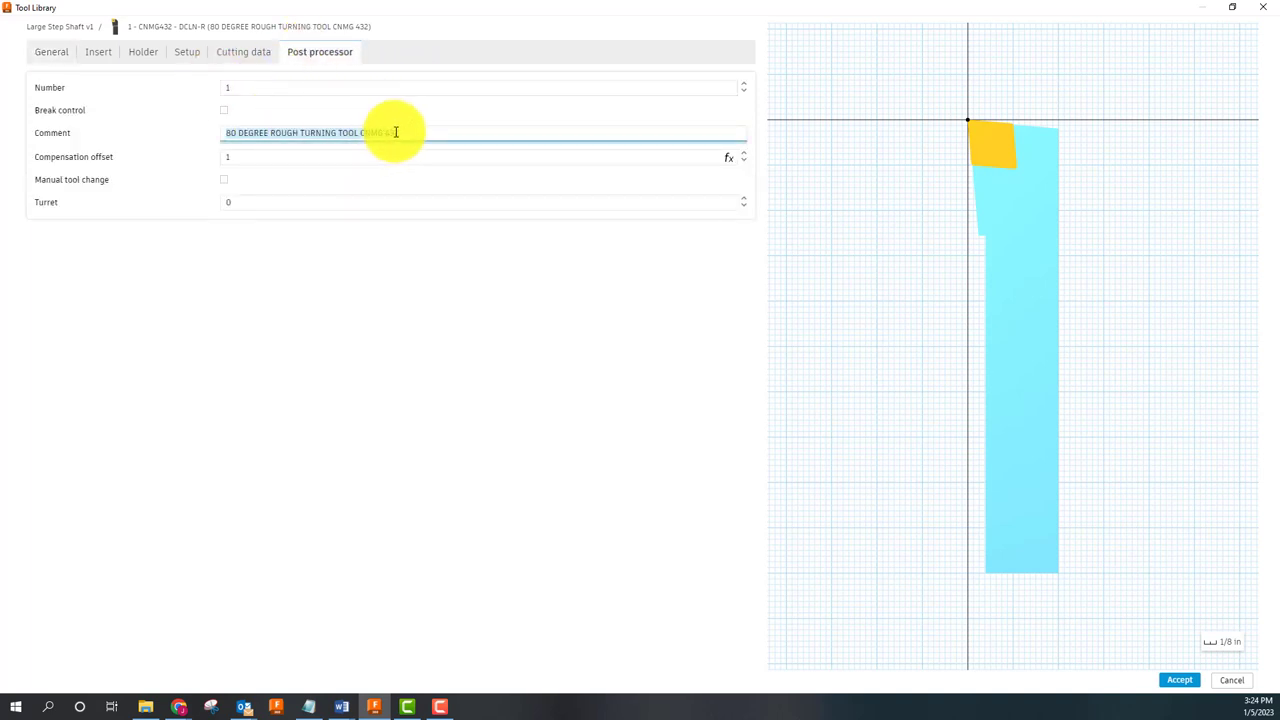
Step: Leave vendor, product id and product link blank, review insert and holder, and accept the CNMG432 tool
{"action": "left_click", "coordinate": [51, 56]}
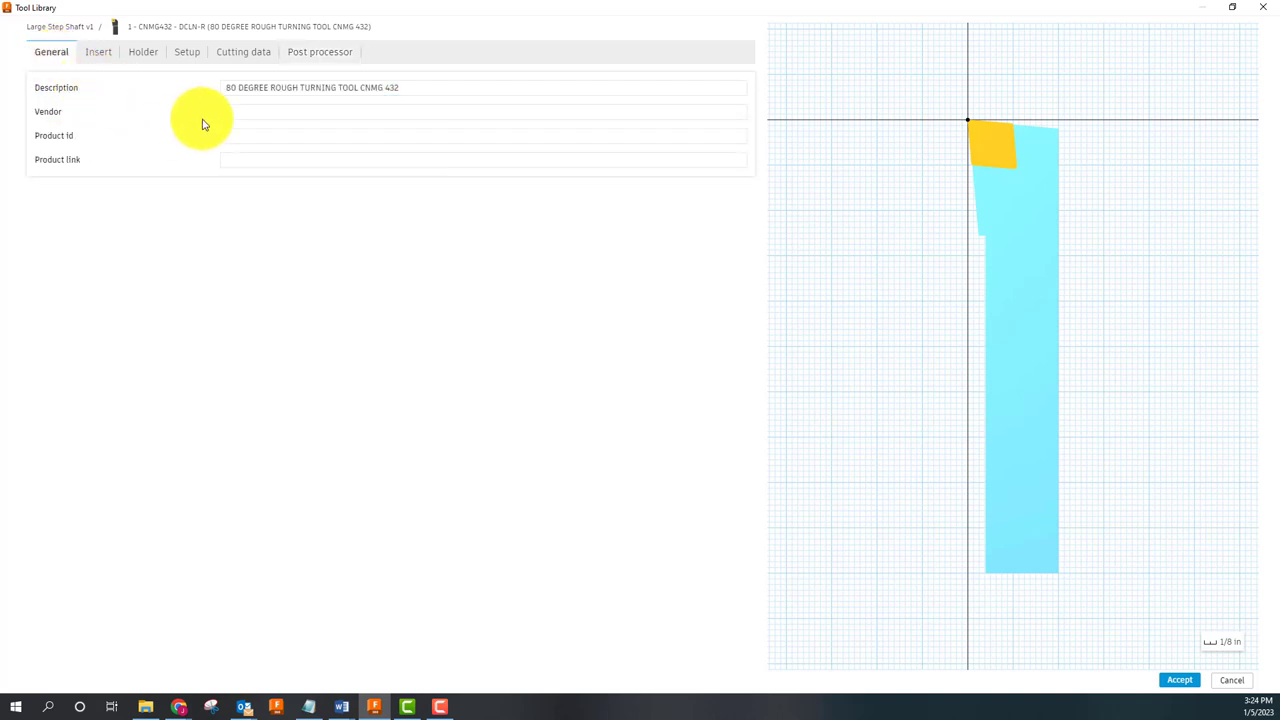
{"action": "left_click", "coordinate": [263, 113]}
{"action": "left_click", "coordinate": [264, 113]}
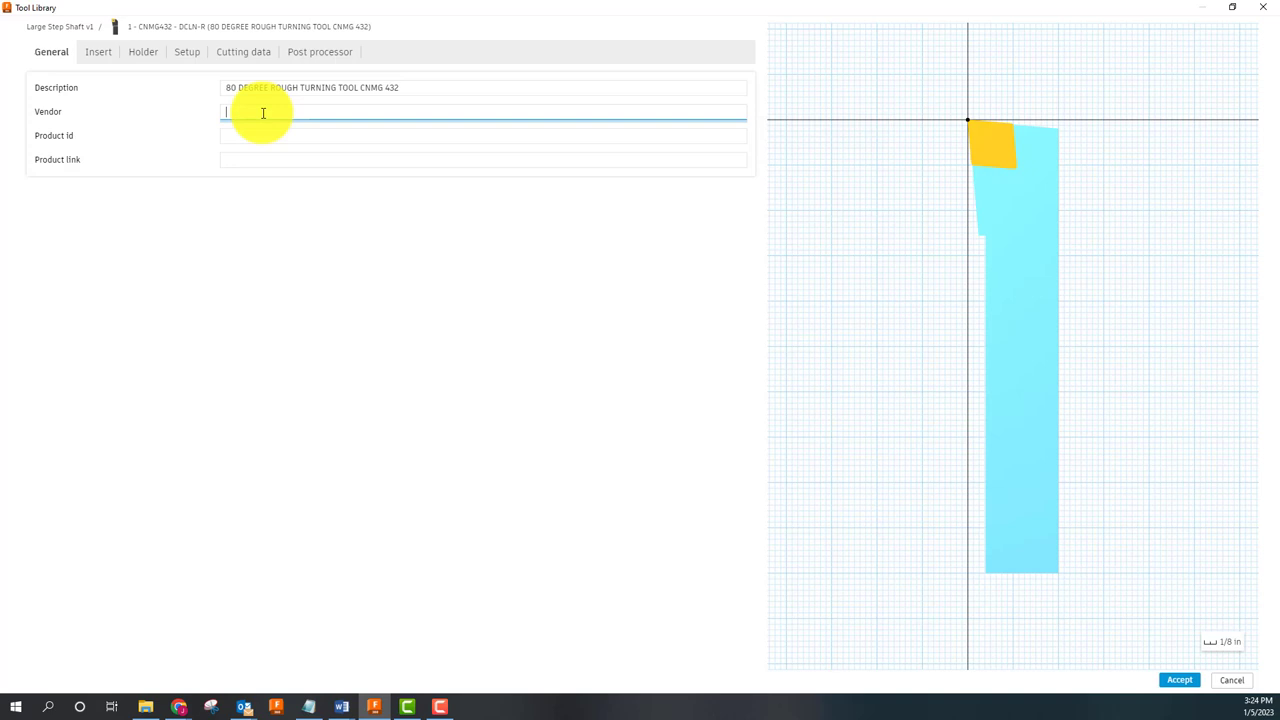
{"action": "left_click", "coordinate": [252, 135]}
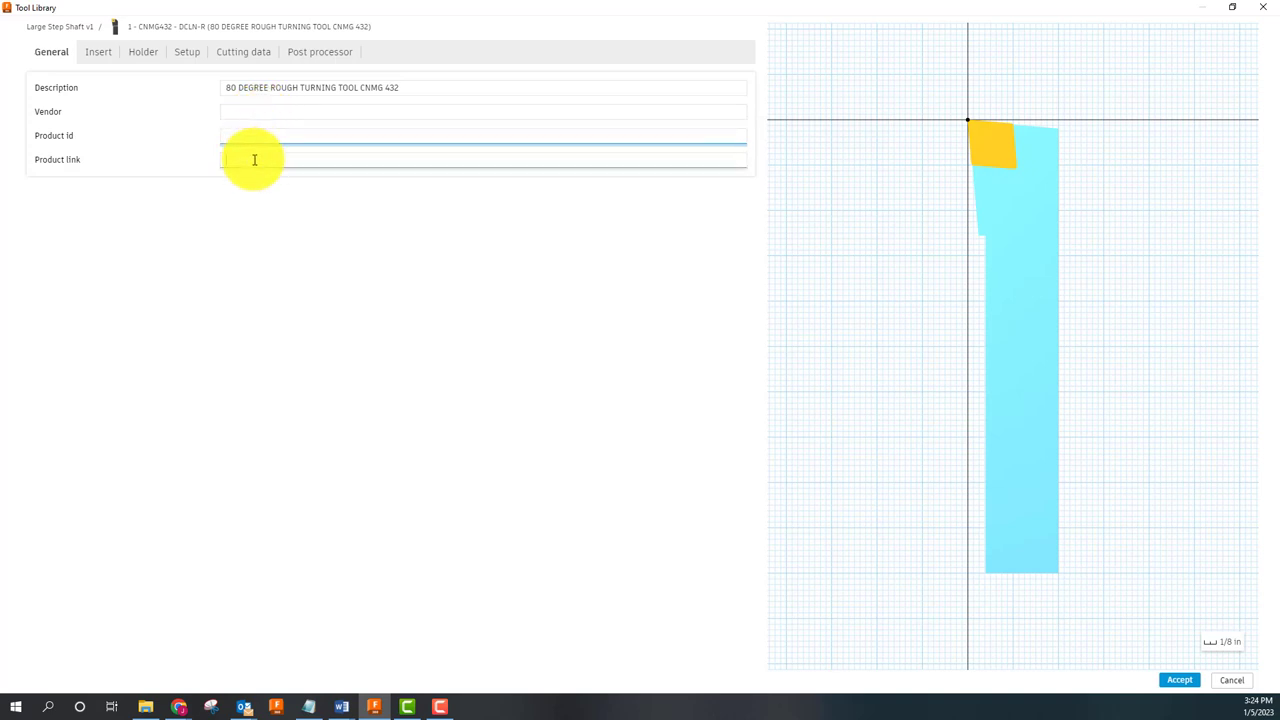
{"action": "left_click", "coordinate": [251, 159]}
{"action": "left_click", "coordinate": [248, 113]}
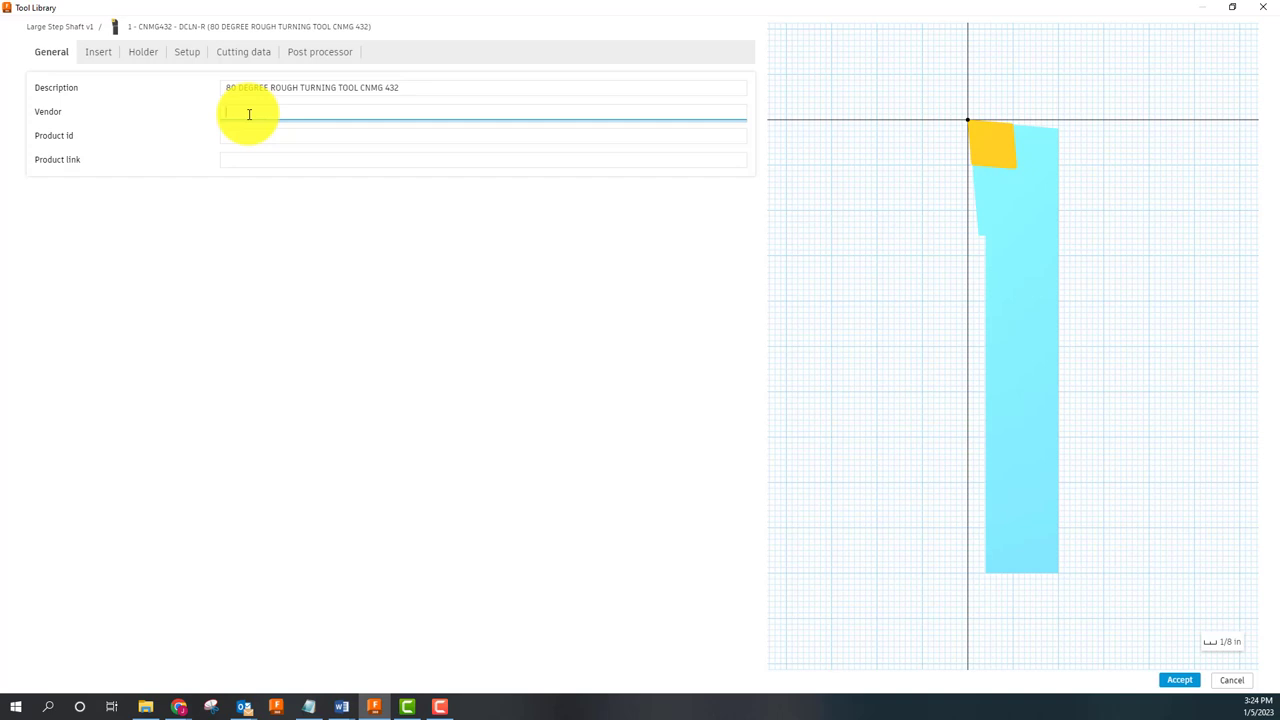
{"action": "left_click", "coordinate": [98, 52]}
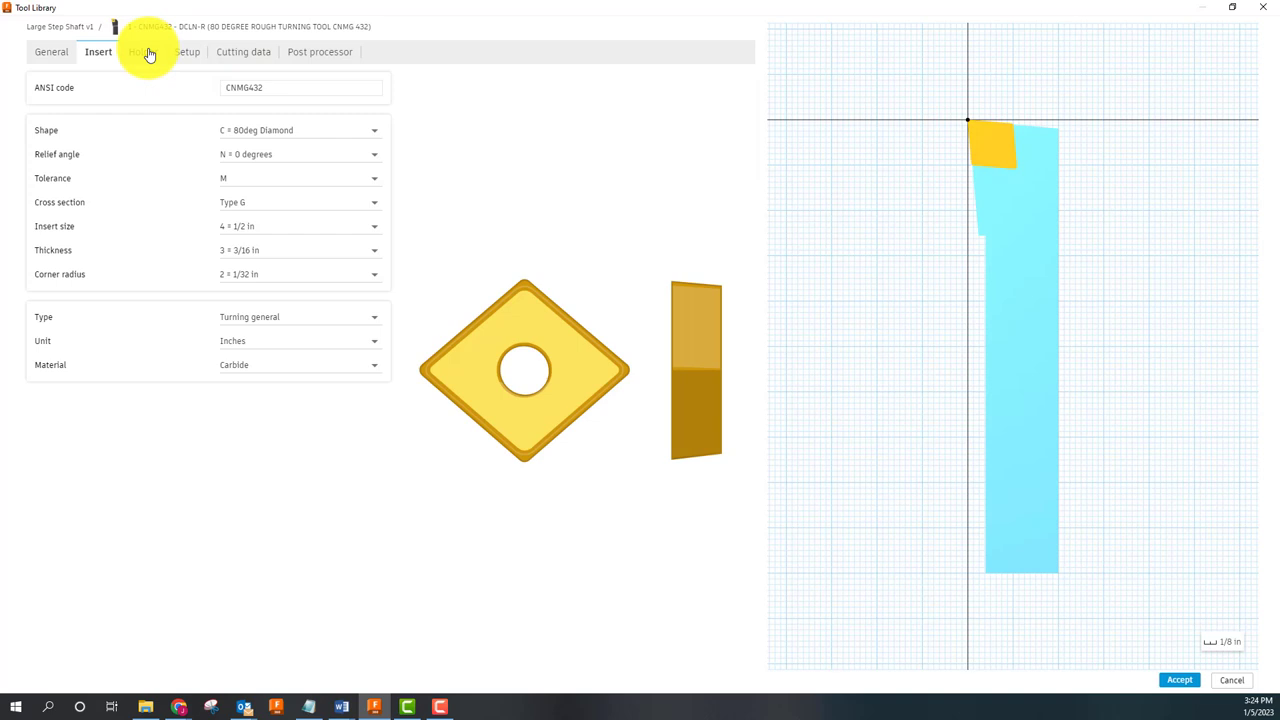
{"action": "left_click", "coordinate": [146, 53]}
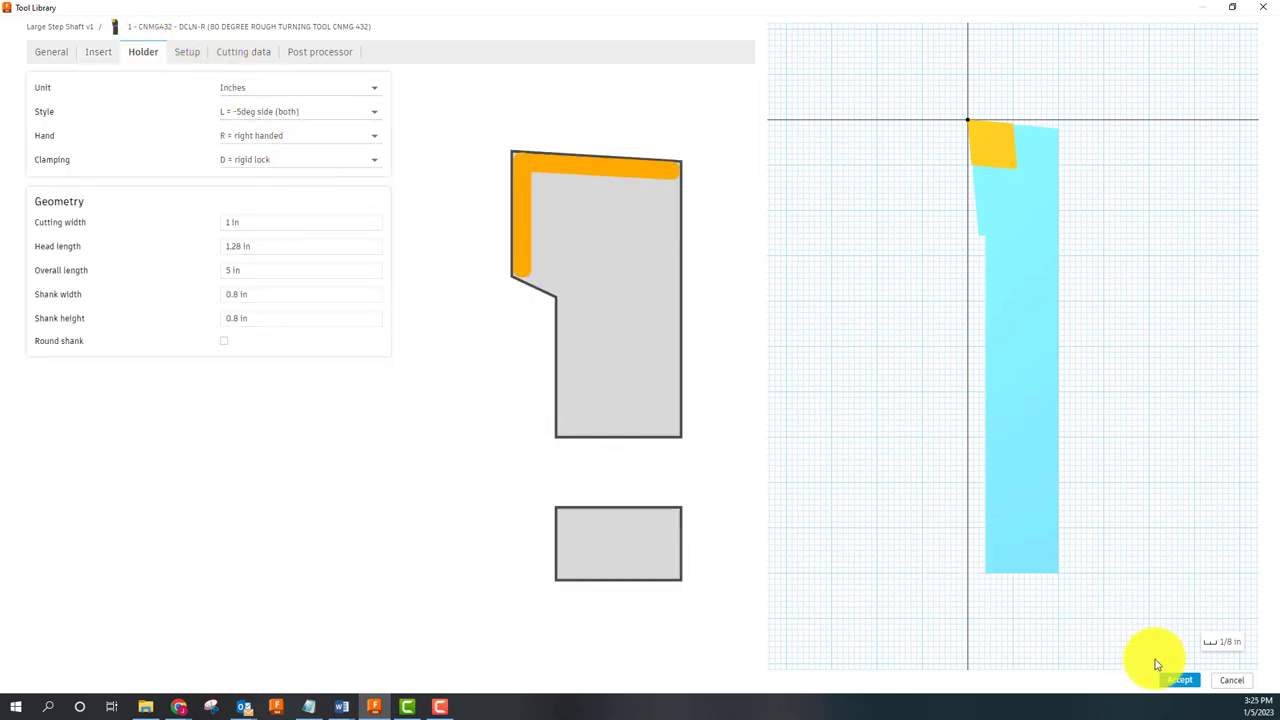
{"action": "left_click", "coordinate": [1174, 680]}
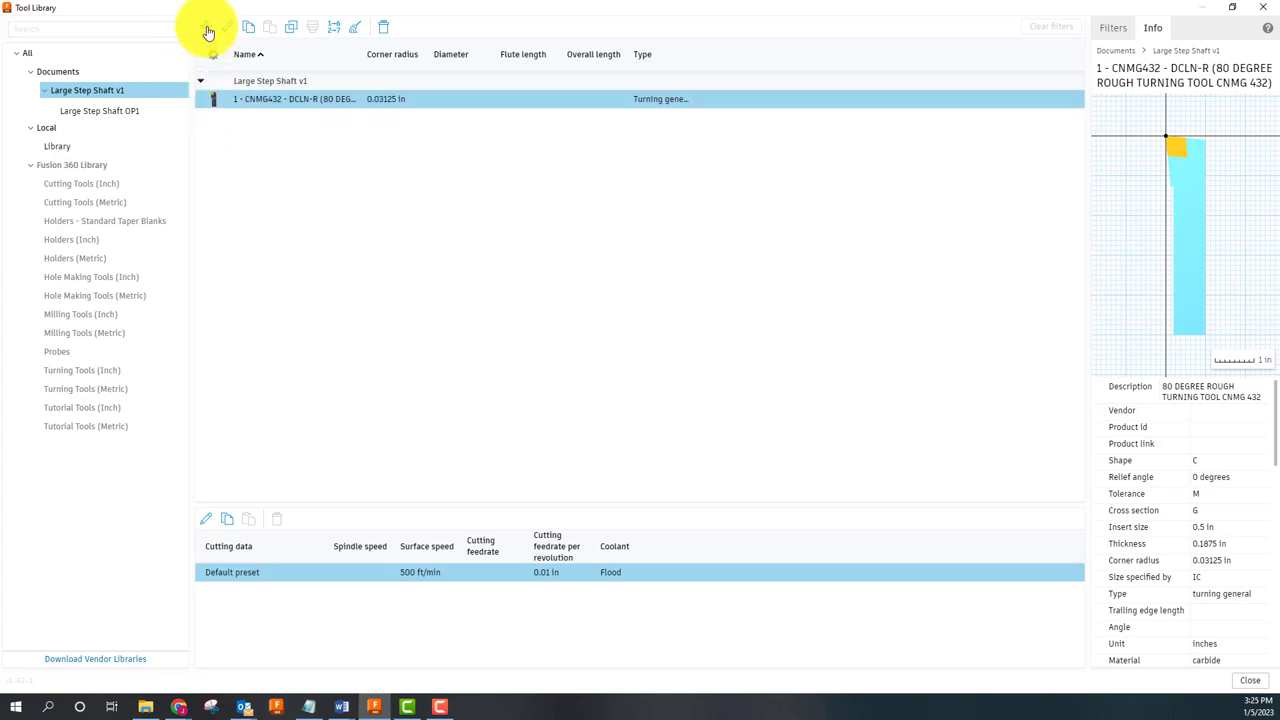
Step: Open the New tool dialog to add another tool to the Large Step Shaft v1 library
{"action": "left_click", "coordinate": [207, 31]}
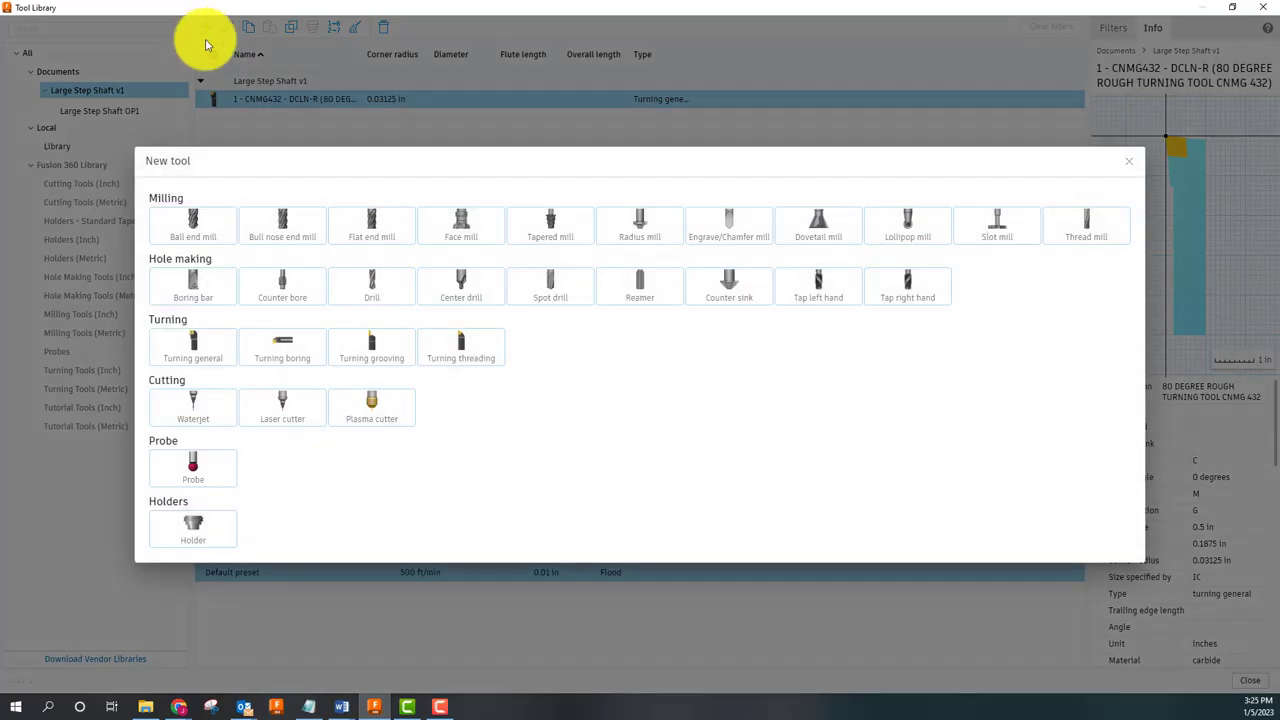
Step: Add a second general turning tool, 2 - DCLN-R, described as '35 DEGREE FINISH TURNING TOOL VNMG 331'
{"action": "left_click", "coordinate": [198, 345]}
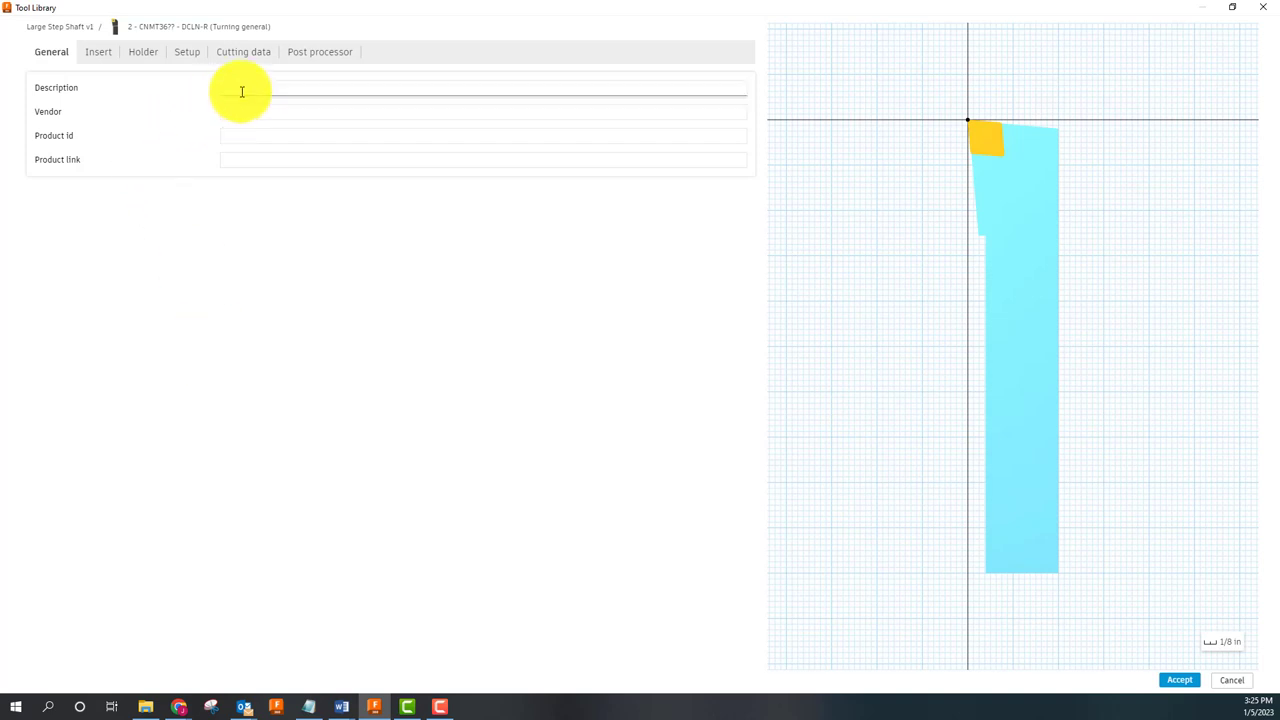
{"action": "left_click", "coordinate": [241, 91]}
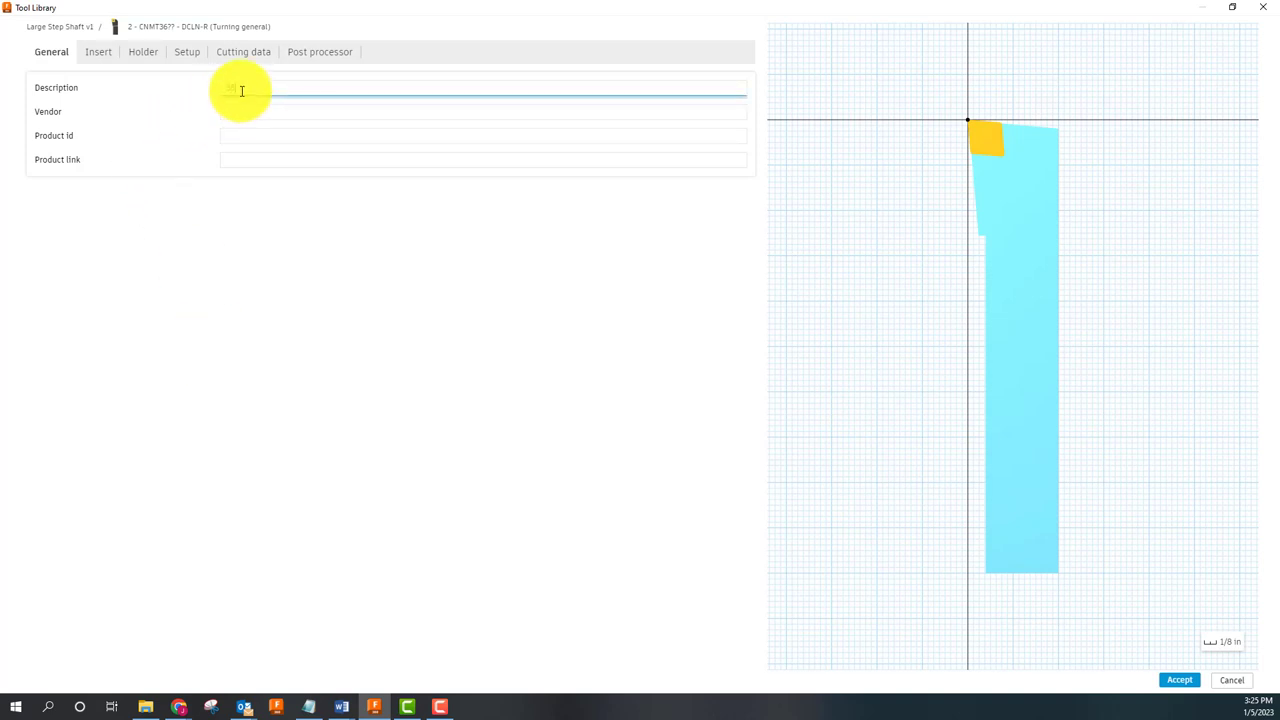
{"action": "type", "text": "35 DEGREE FINISH TURNING TOOL VNMG 331"}
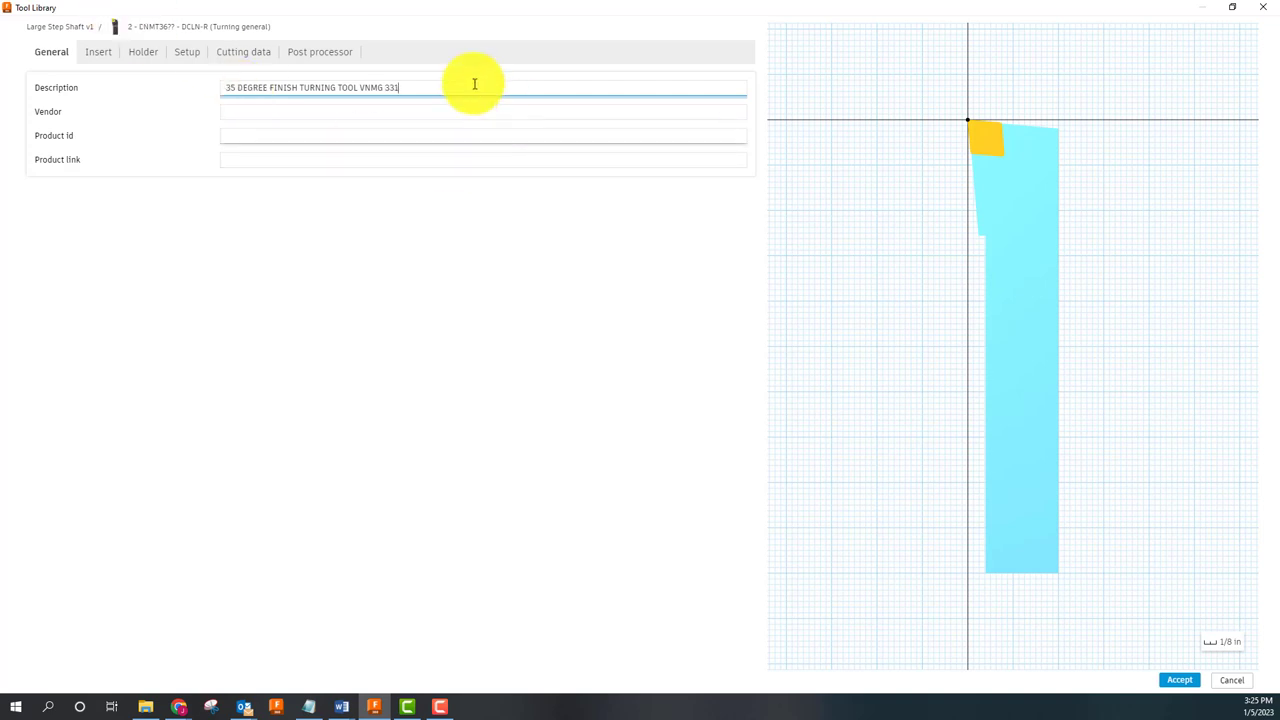
{"action": "key", "text": "ctrl+a"}
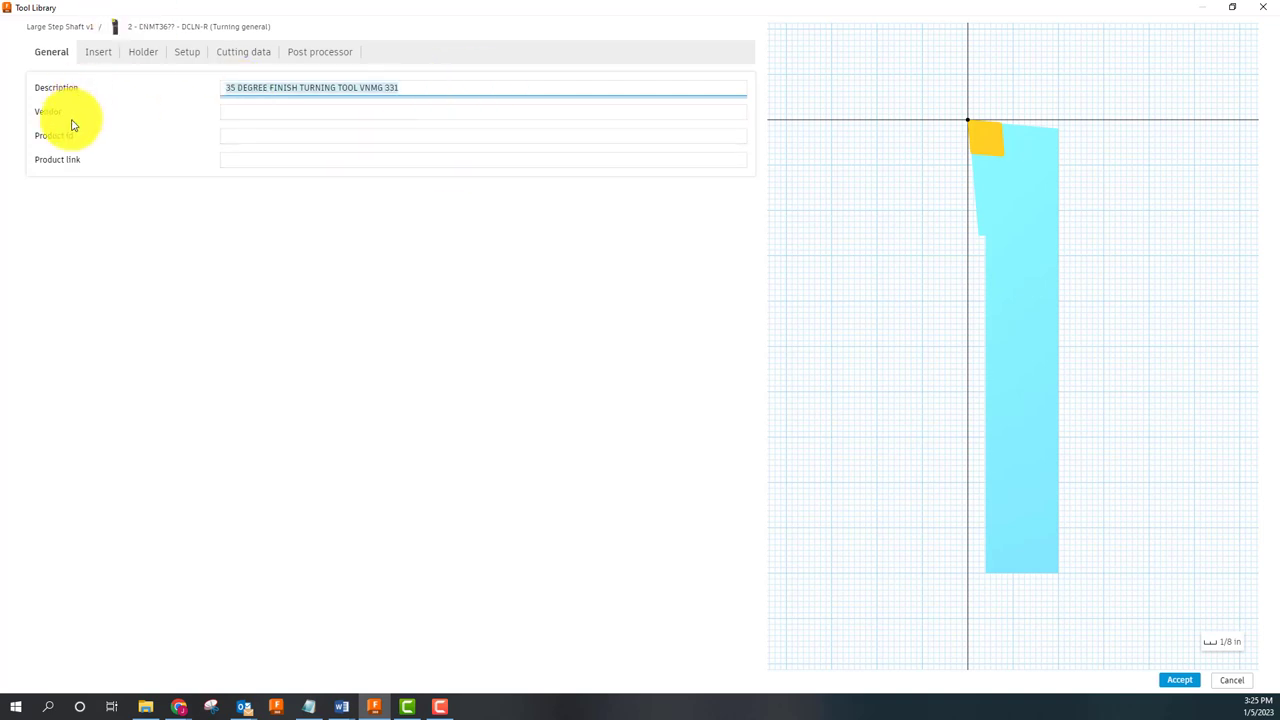
Step: Set the insert ANSI code to VNMG331: 35° diamond, 3/16 in thick, 1/64 in corner radius
{"action": "left_click", "coordinate": [101, 52]}
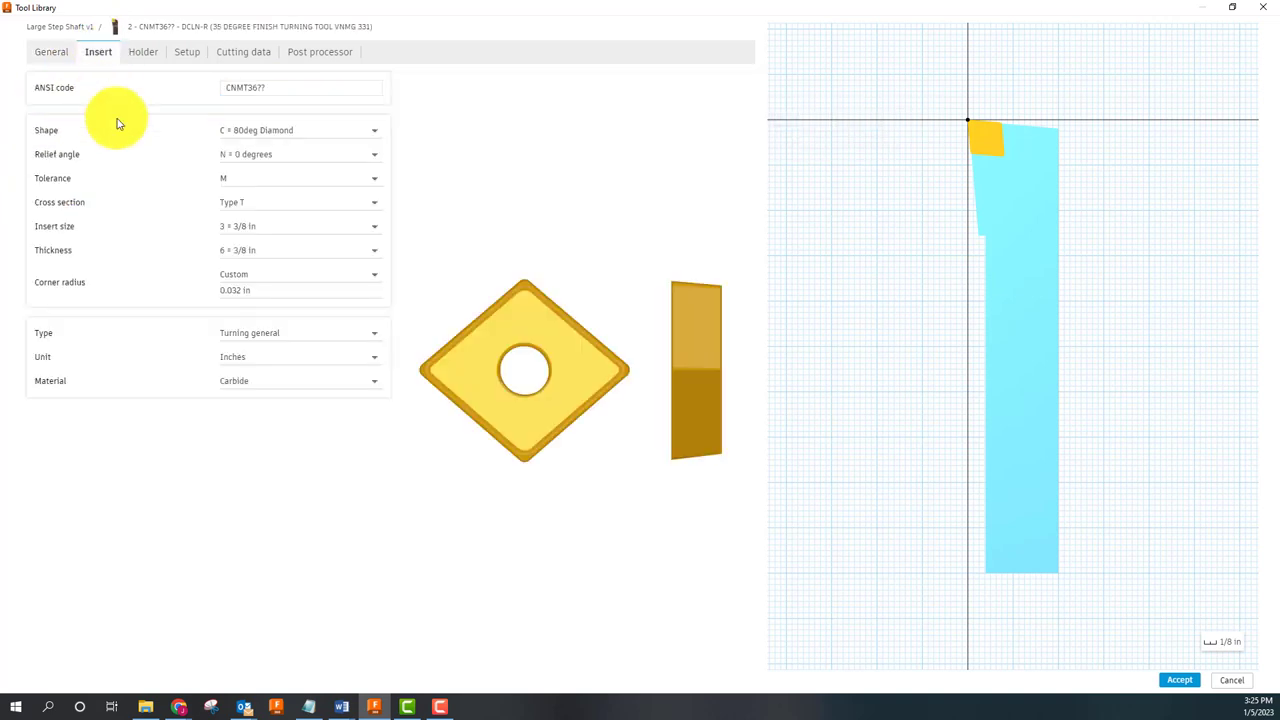
{"action": "left_click", "coordinate": [272, 87]}
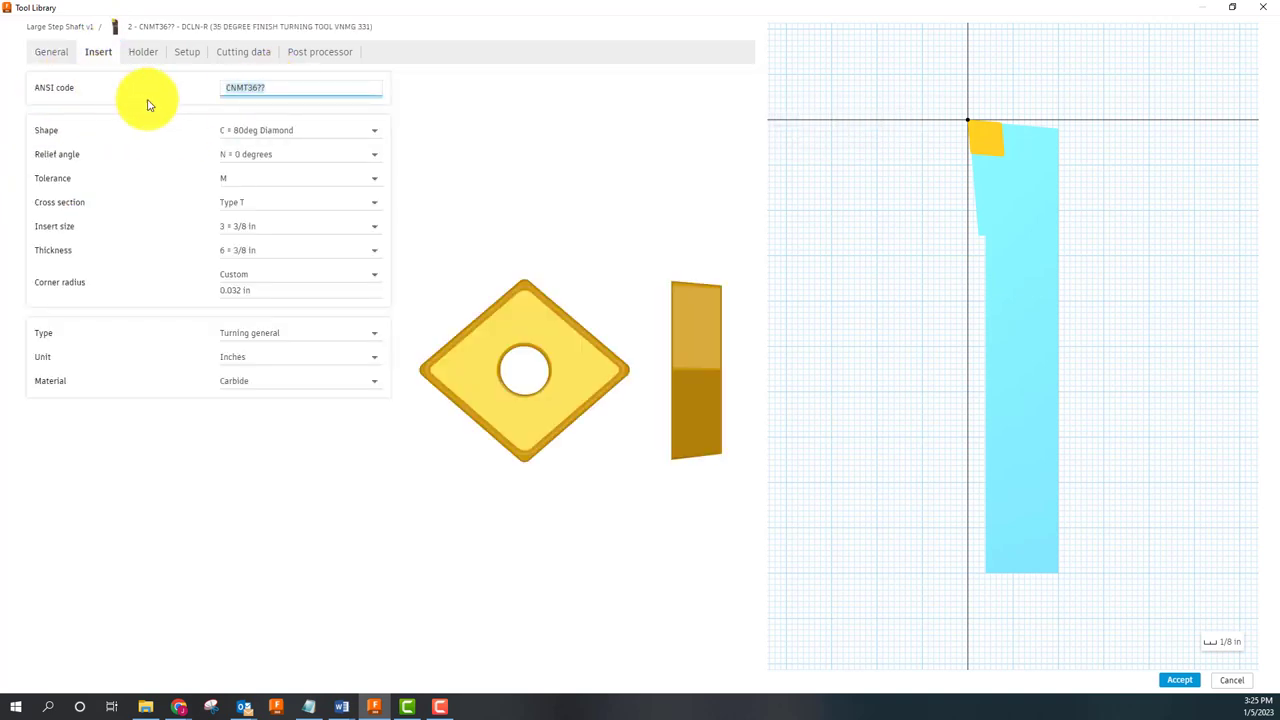
{"action": "type", "text": "VNMG331"}
{"action": "left_click", "coordinate": [304, 291]}
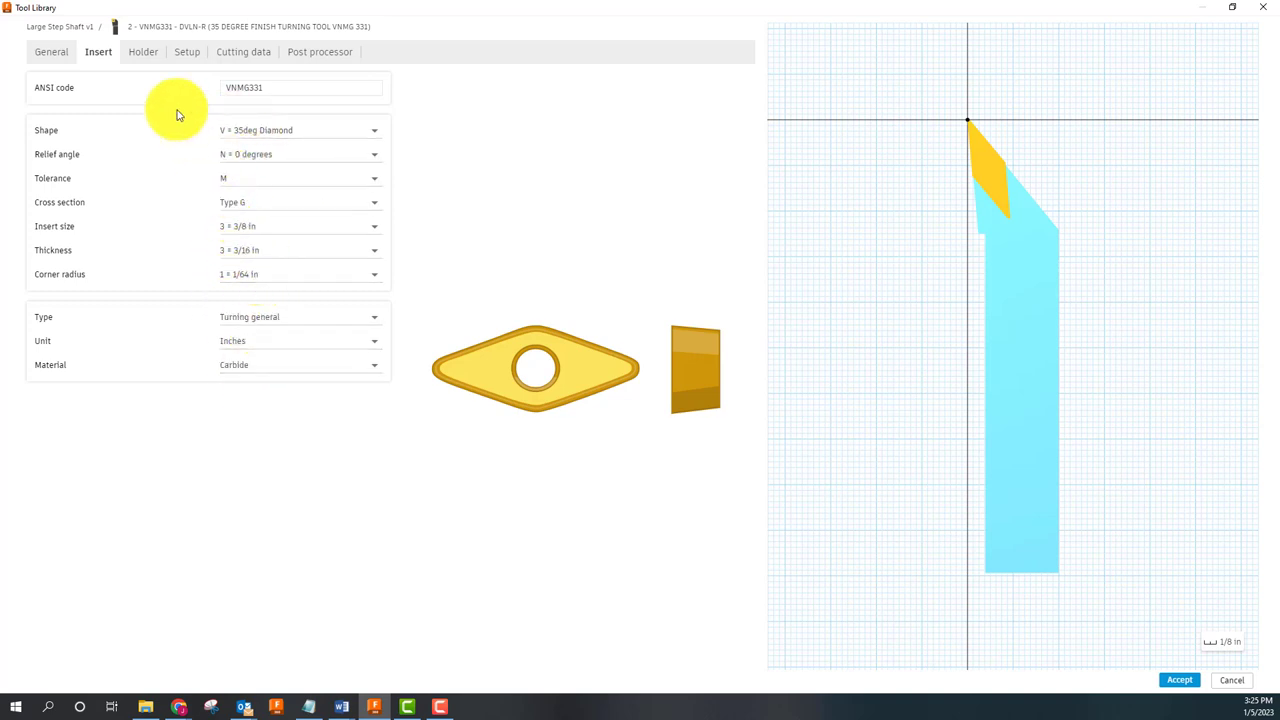
{"action": "left_click", "coordinate": [145, 56]}
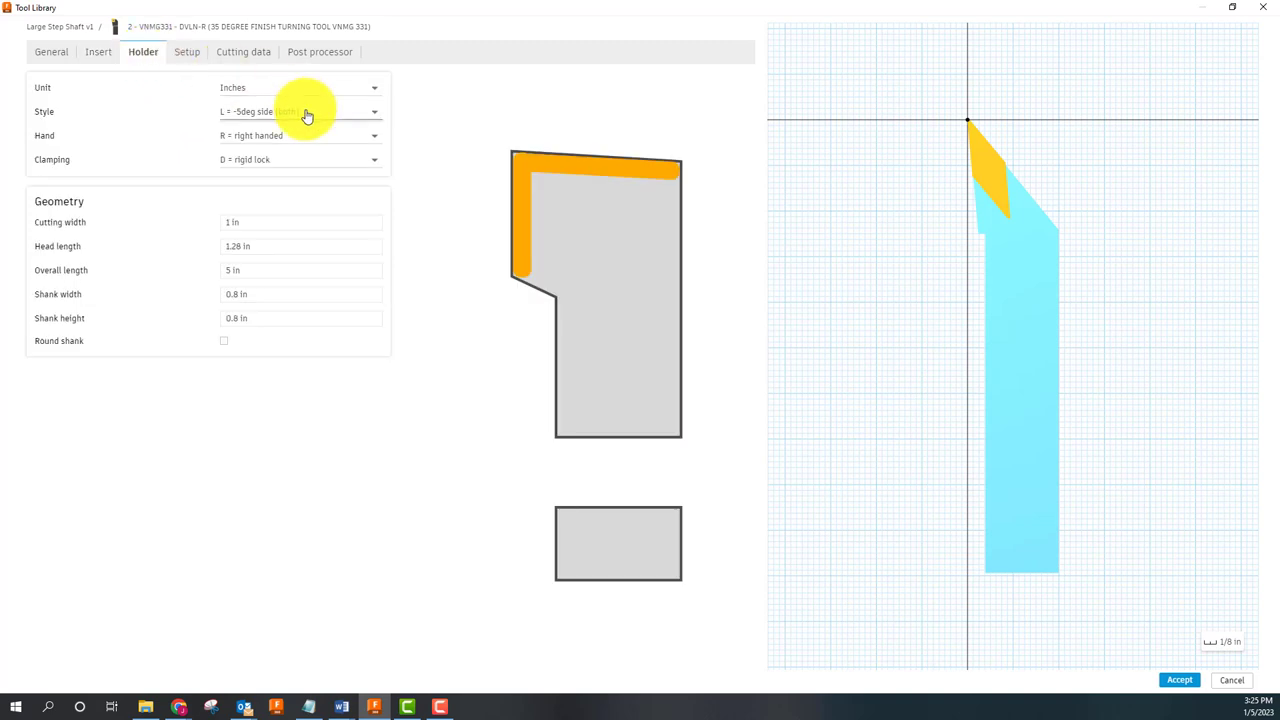
Step: Set the cutting data to 600 ft/min surface speed and 0.006 in/rev cutting feedrate
{"action": "left_click", "coordinate": [193, 55]}
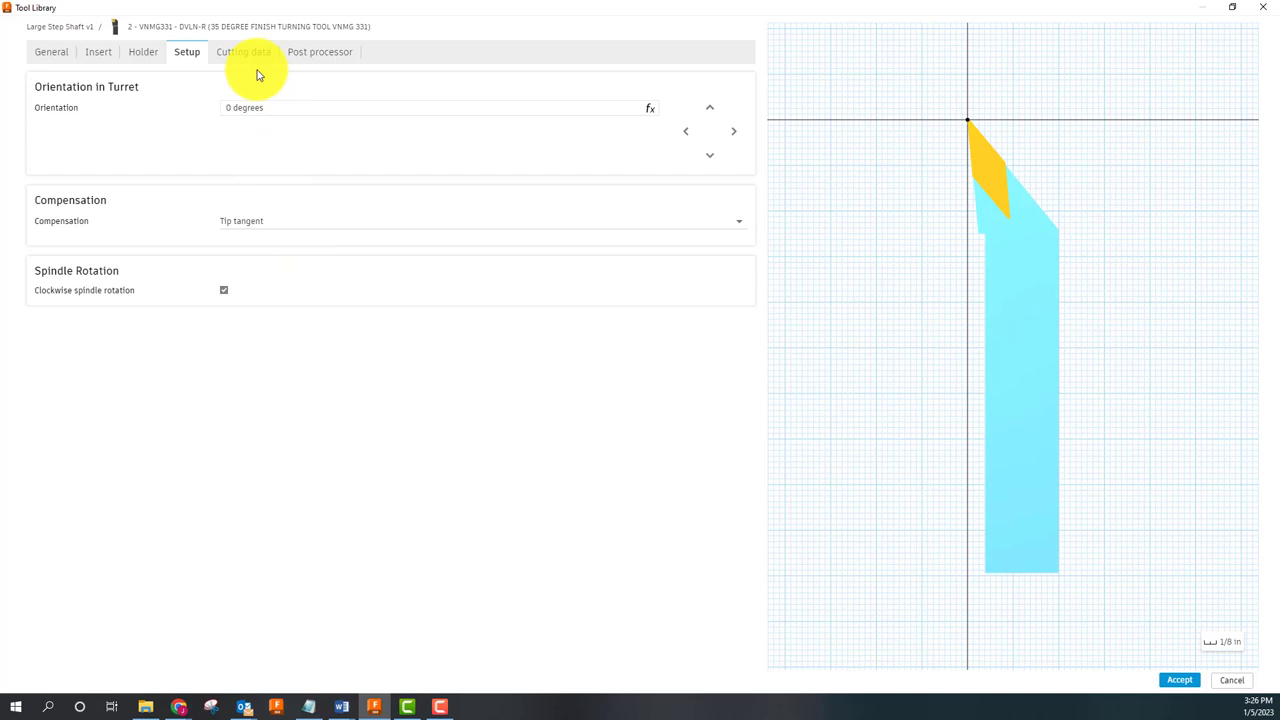
{"action": "left_click", "coordinate": [255, 66]}
{"action": "left_click", "coordinate": [561, 127]}
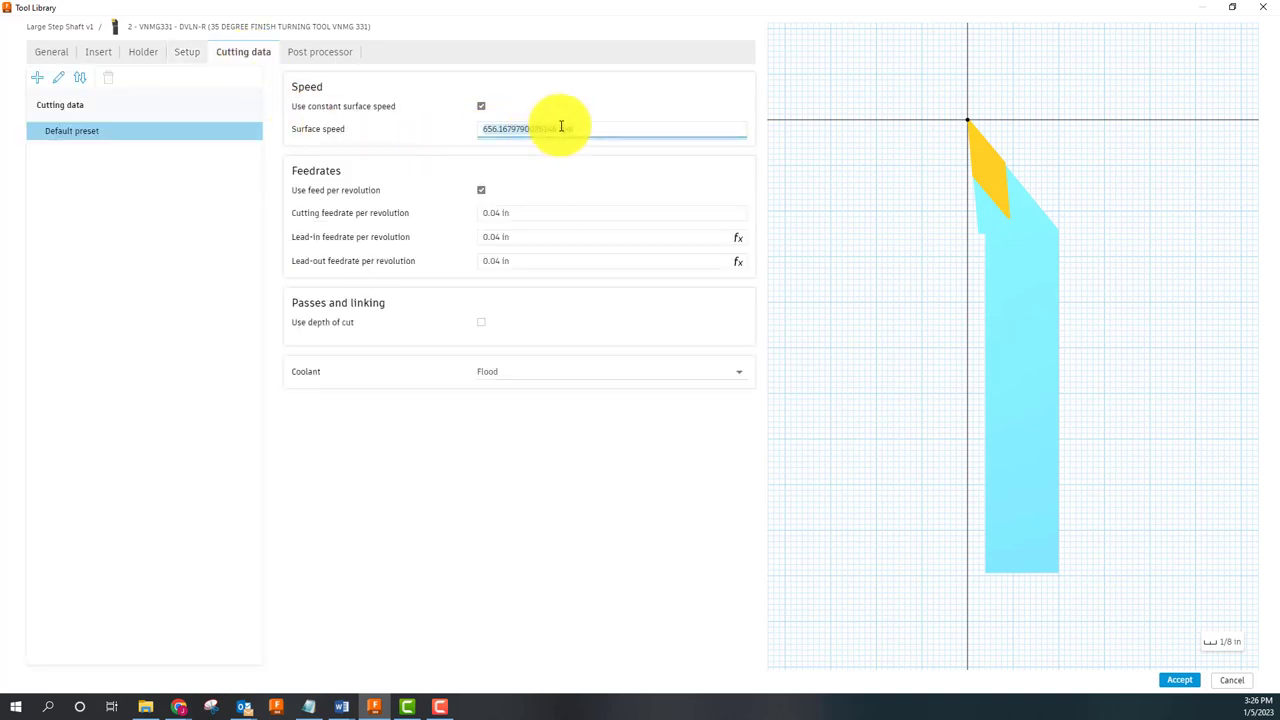
{"action": "type", "text": "600"}
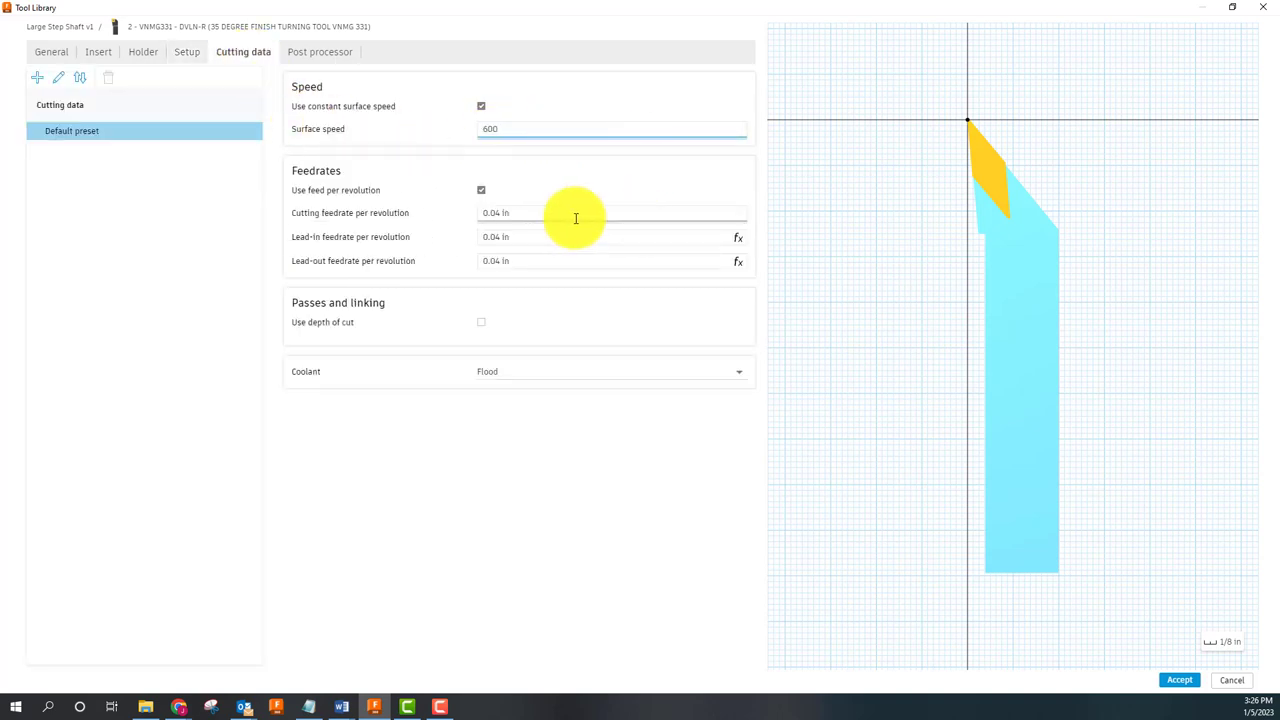
{"action": "left_click", "coordinate": [572, 217]}
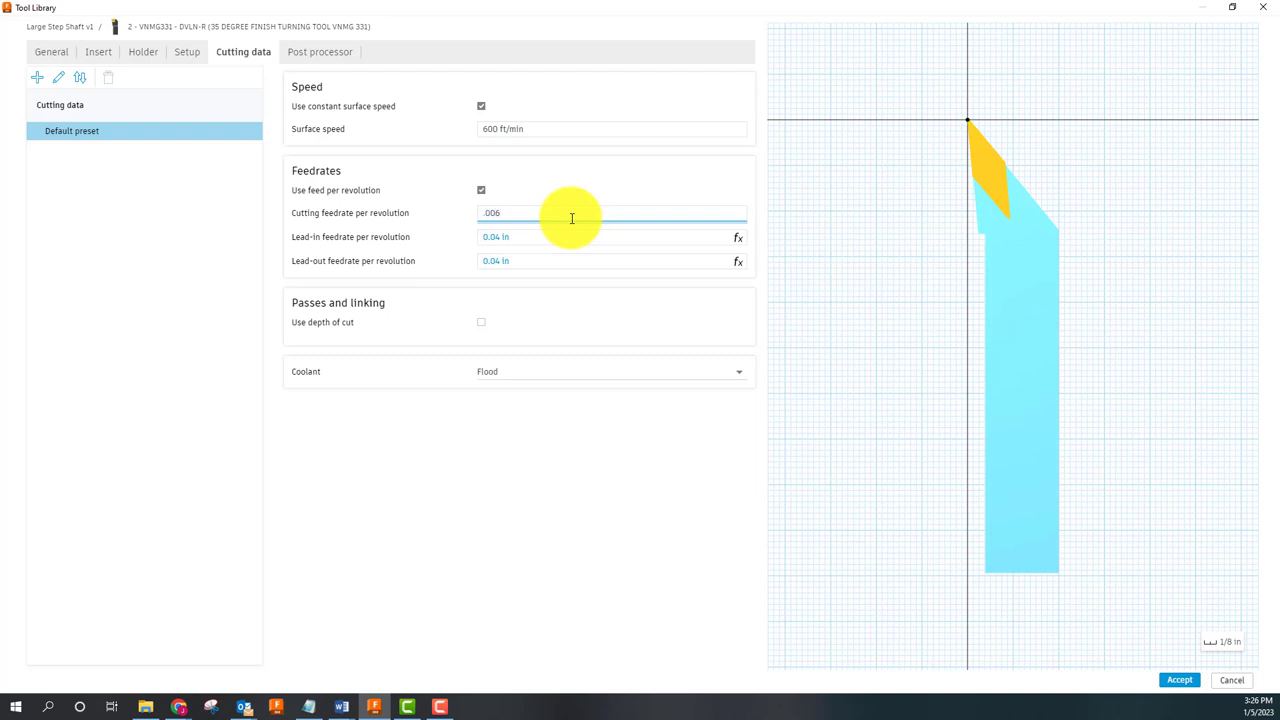
{"action": "type", "text": ".006"}
{"action": "left_click", "coordinate": [550, 240]}
{"action": "left_click", "coordinate": [533, 264]}
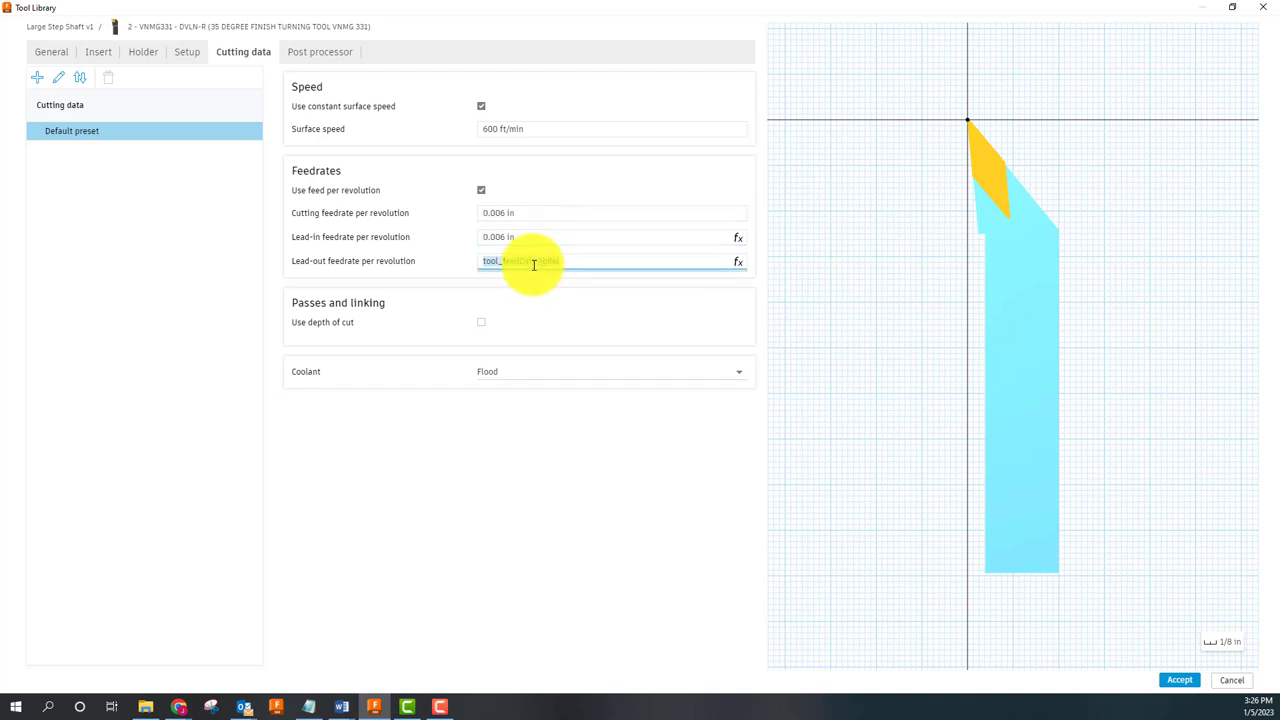
Step: Paste the tool description as the post-processor comment and save the VNMG331 finish tool to the library
{"action": "left_click", "coordinate": [323, 55]}
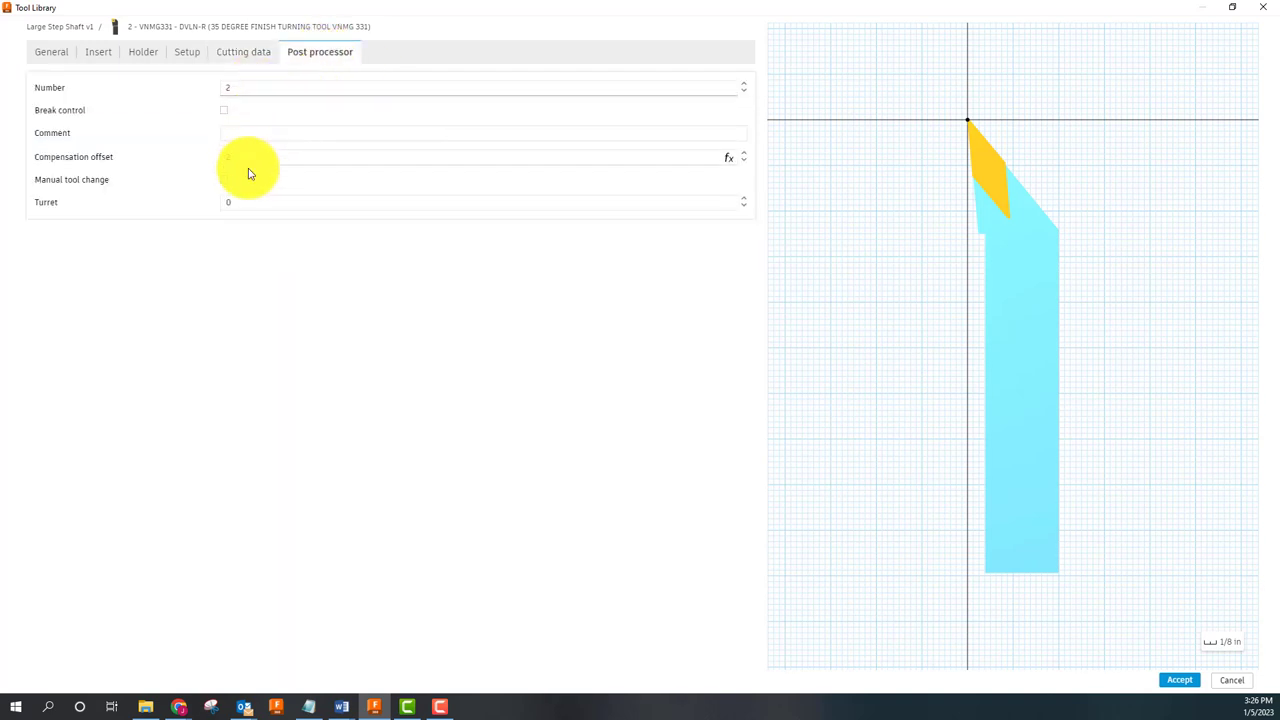
{"action": "left_click", "coordinate": [250, 137]}
{"action": "type", "text": "35 DEGREE FINISH TURNING TOOL VNMG 331)"}
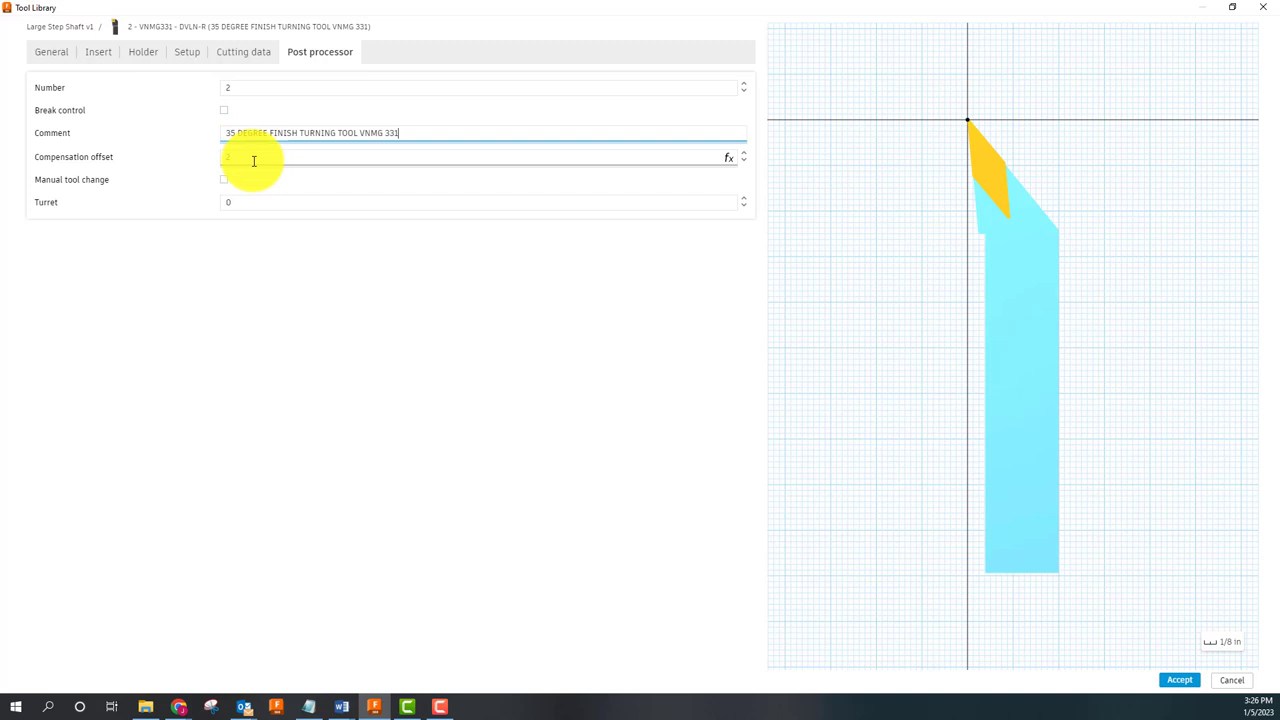
{"action": "key", "text": "BackSpace"}
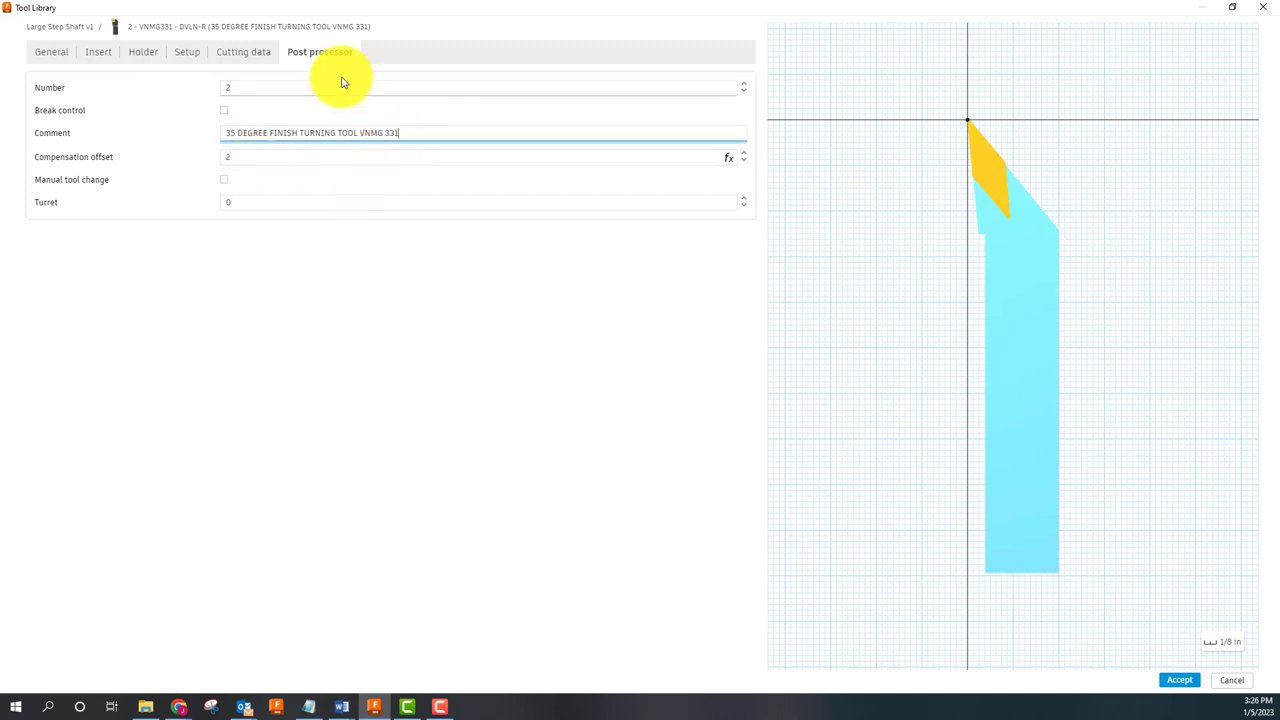
{"action": "left_click", "coordinate": [1177, 679]}
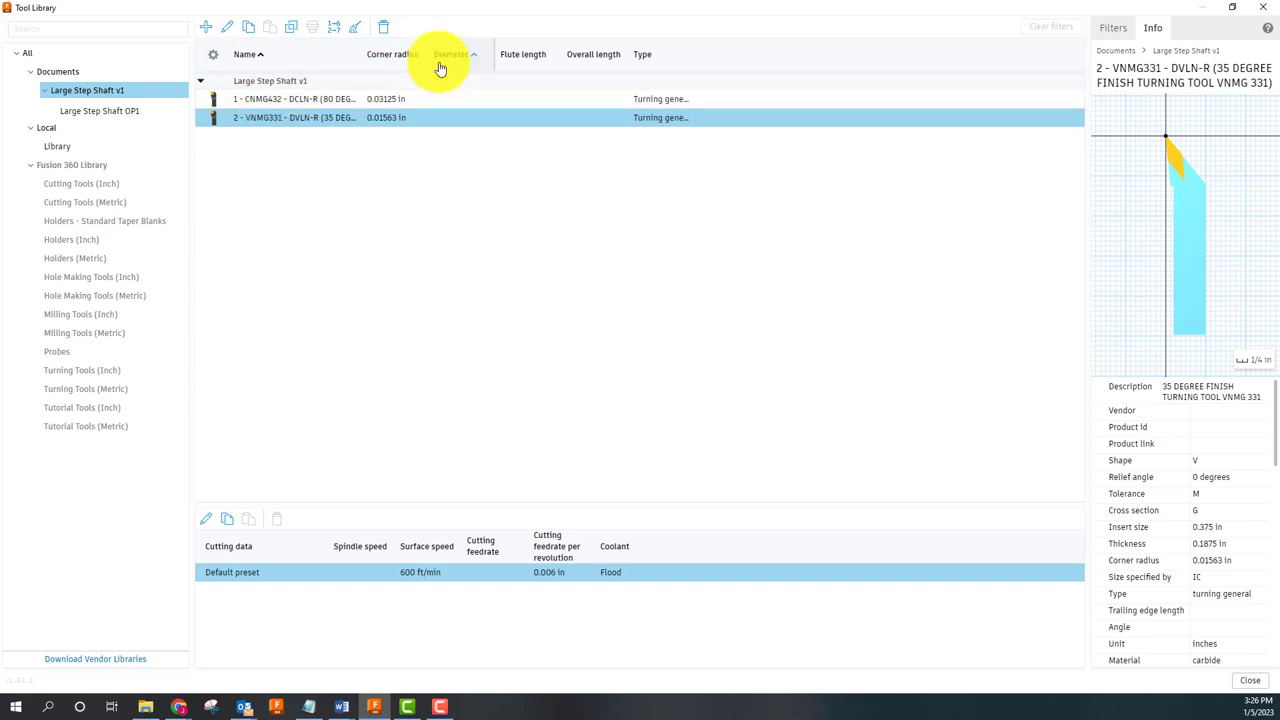
Step: Export the Large Step Shaft v1 library to Downloads as a .tools file ending 'TEST 2 FOR VIDEO'
{"action": "left_click", "coordinate": [102, 112]}
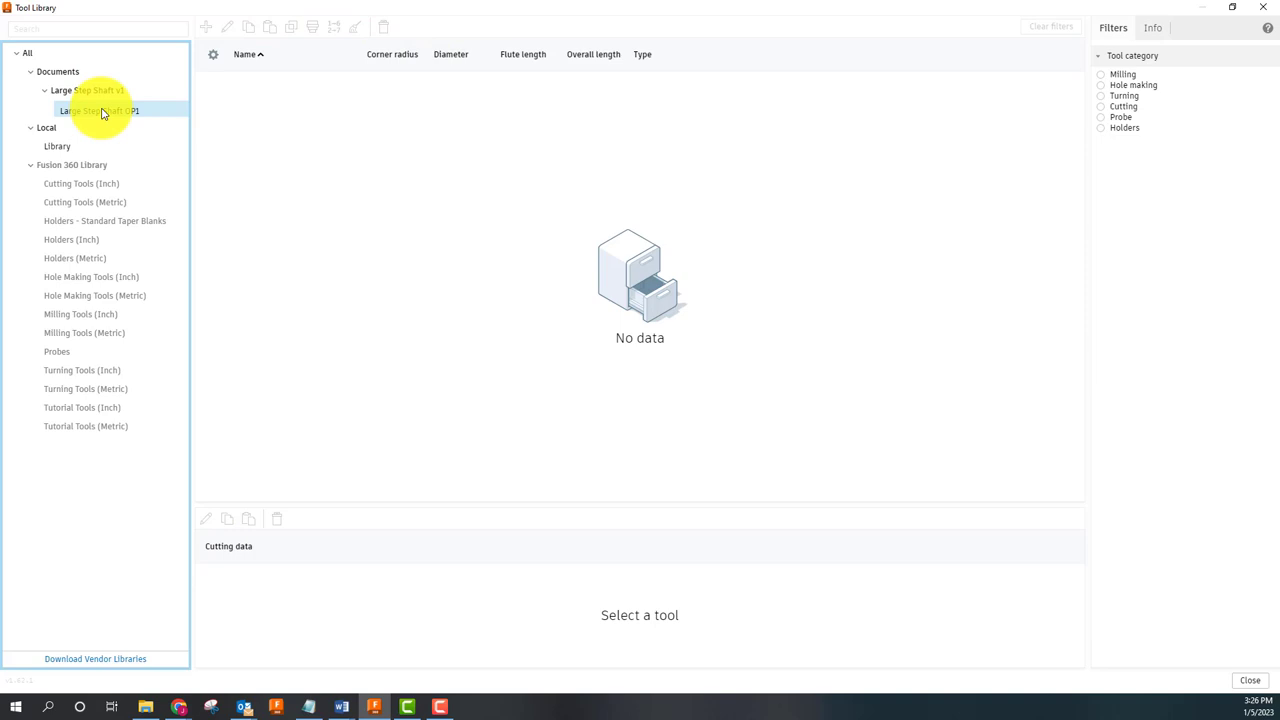
{"action": "left_click", "coordinate": [99, 95]}
{"action": "right_click", "coordinate": [100, 97]}
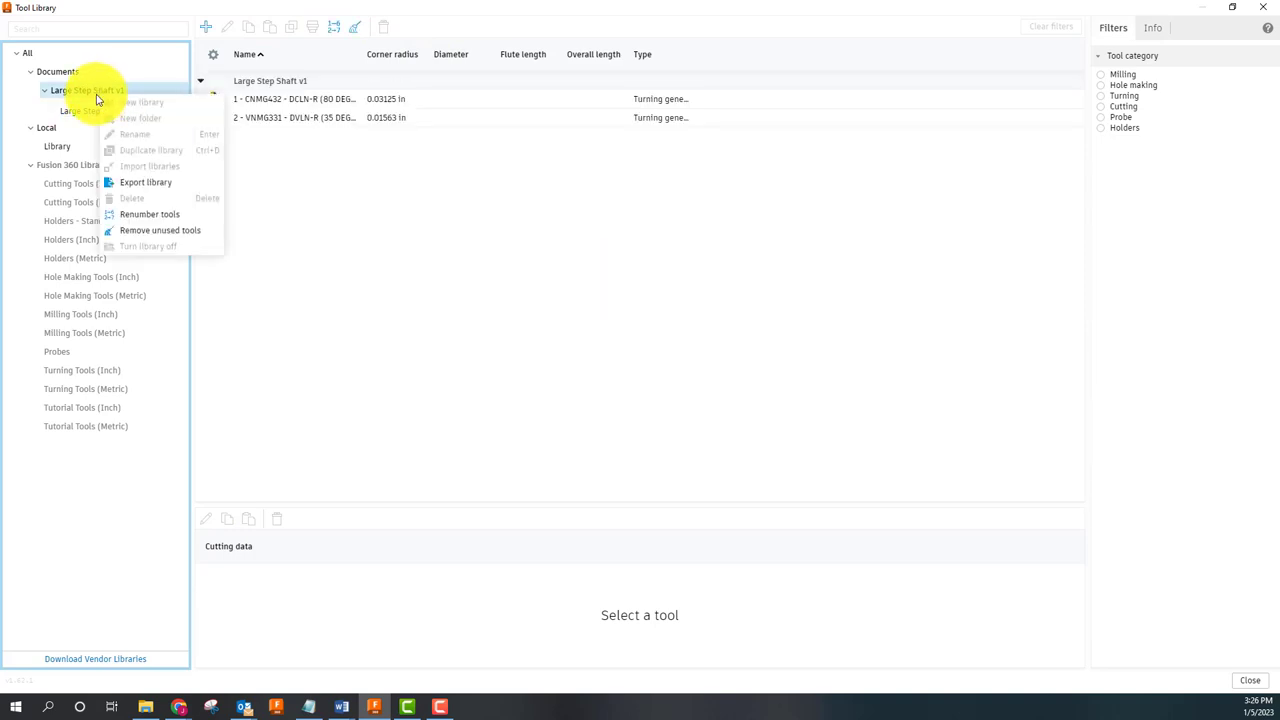
{"action": "left_click", "coordinate": [143, 184]}
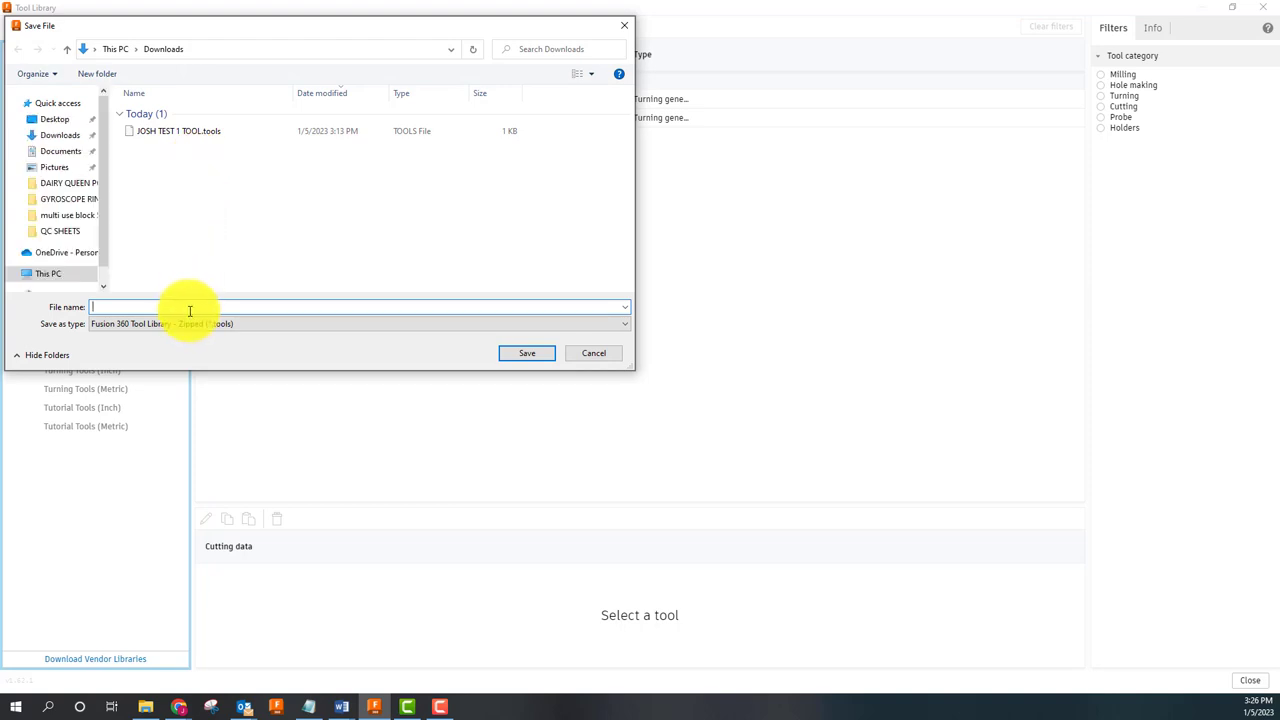
{"action": "type", "text": "JOSH TE"}
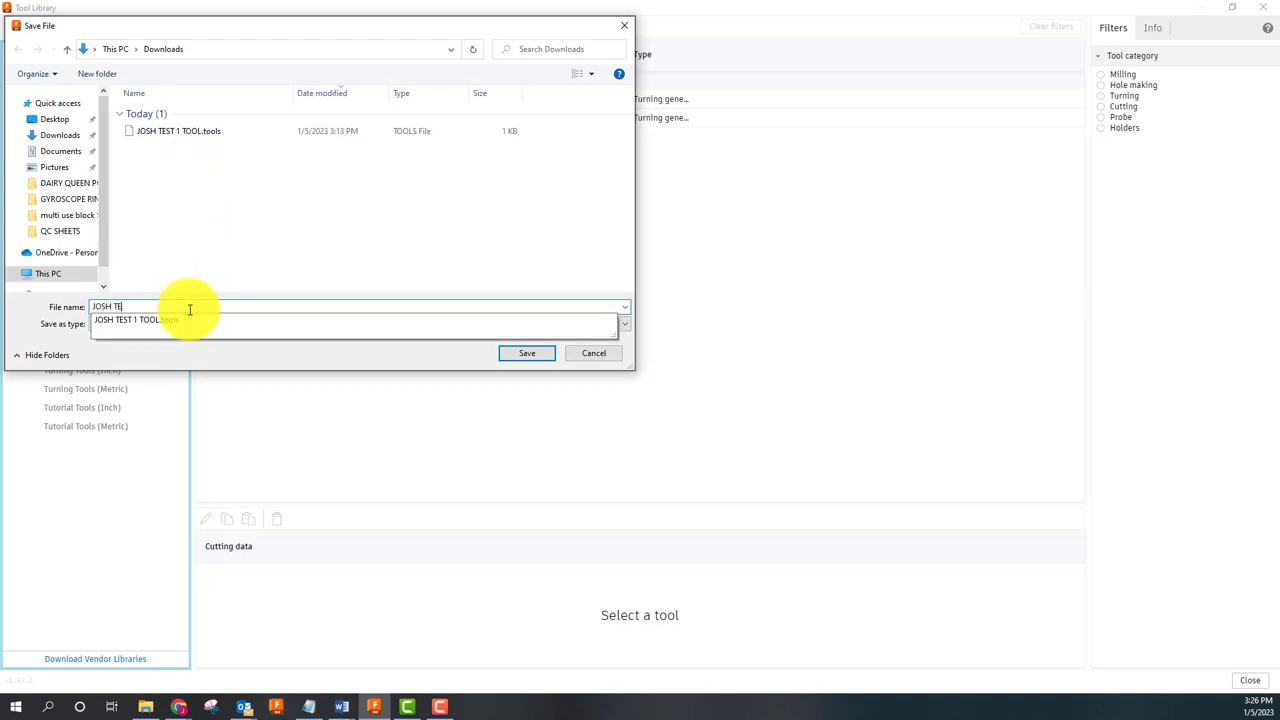
{"action": "type", "text": "ST 2 FOR VIDEO"}
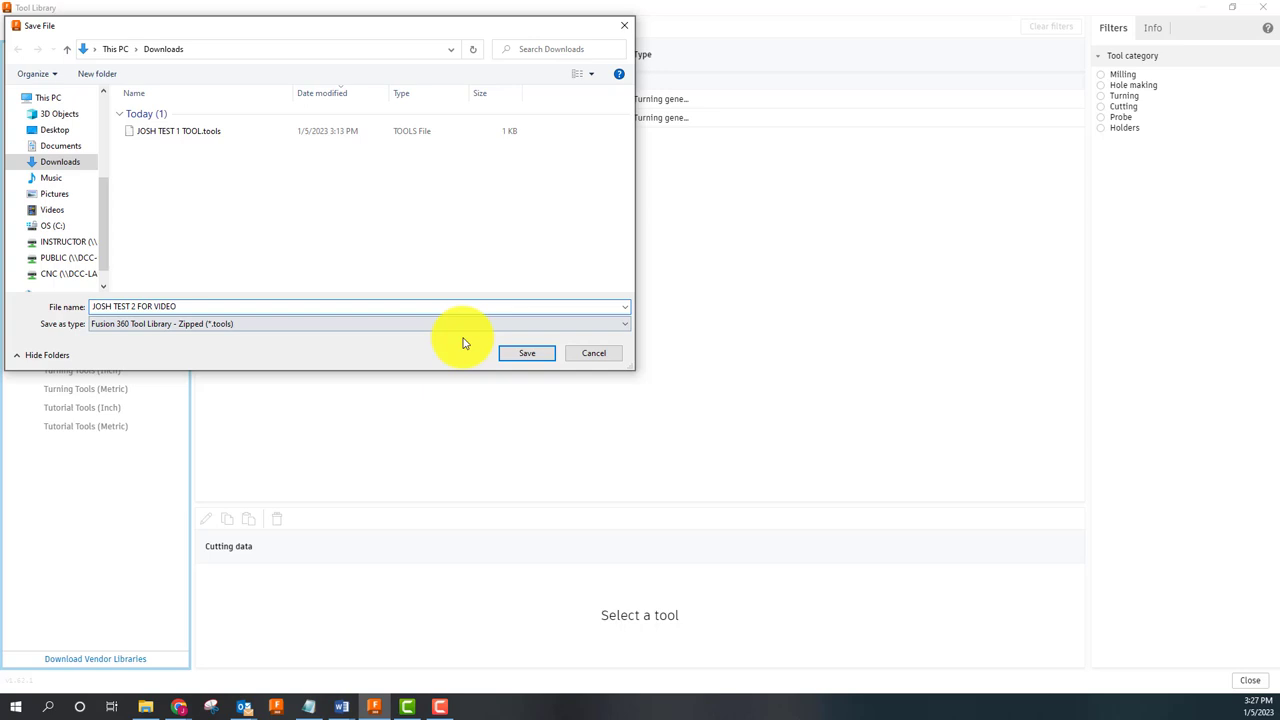
{"action": "left_click", "coordinate": [528, 354]}
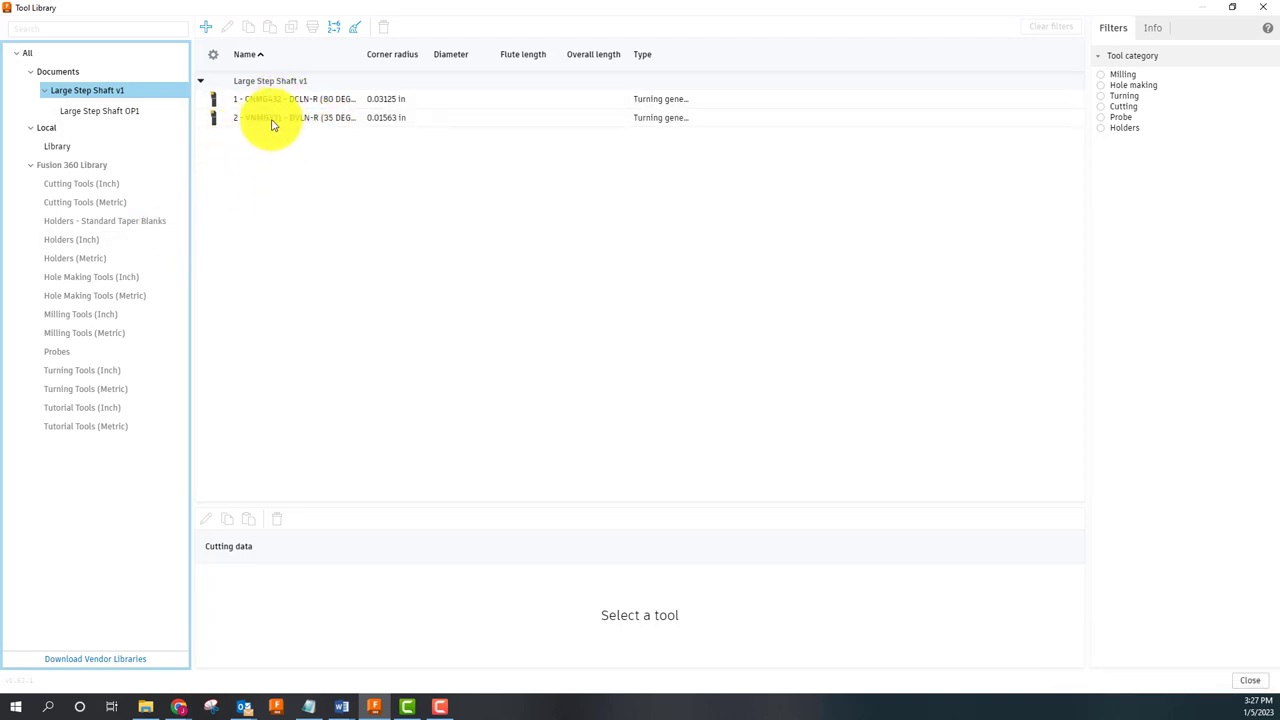
Step: Delete the CNMG432 rough and VNMG331 finish tools, confirming each deletion
{"action": "left_click", "coordinate": [242, 102]}
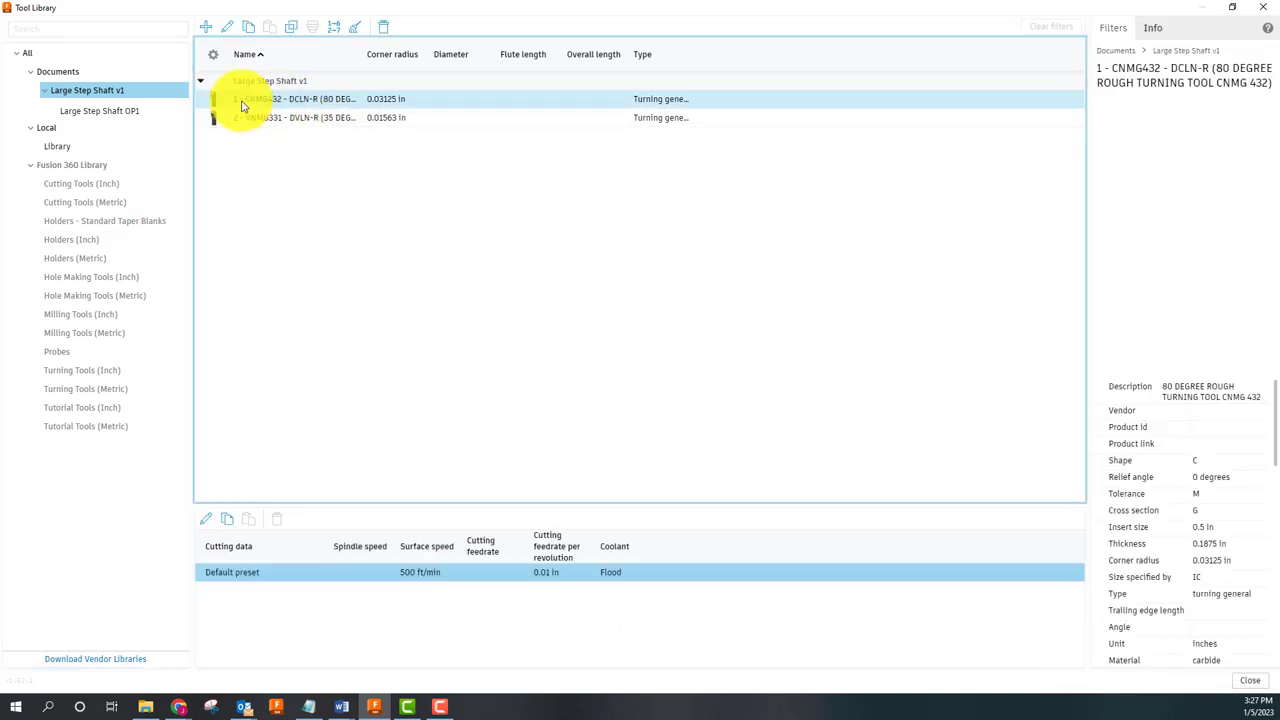
{"action": "key", "text": "Delete"}
{"action": "left_click", "coordinate": [714, 439]}
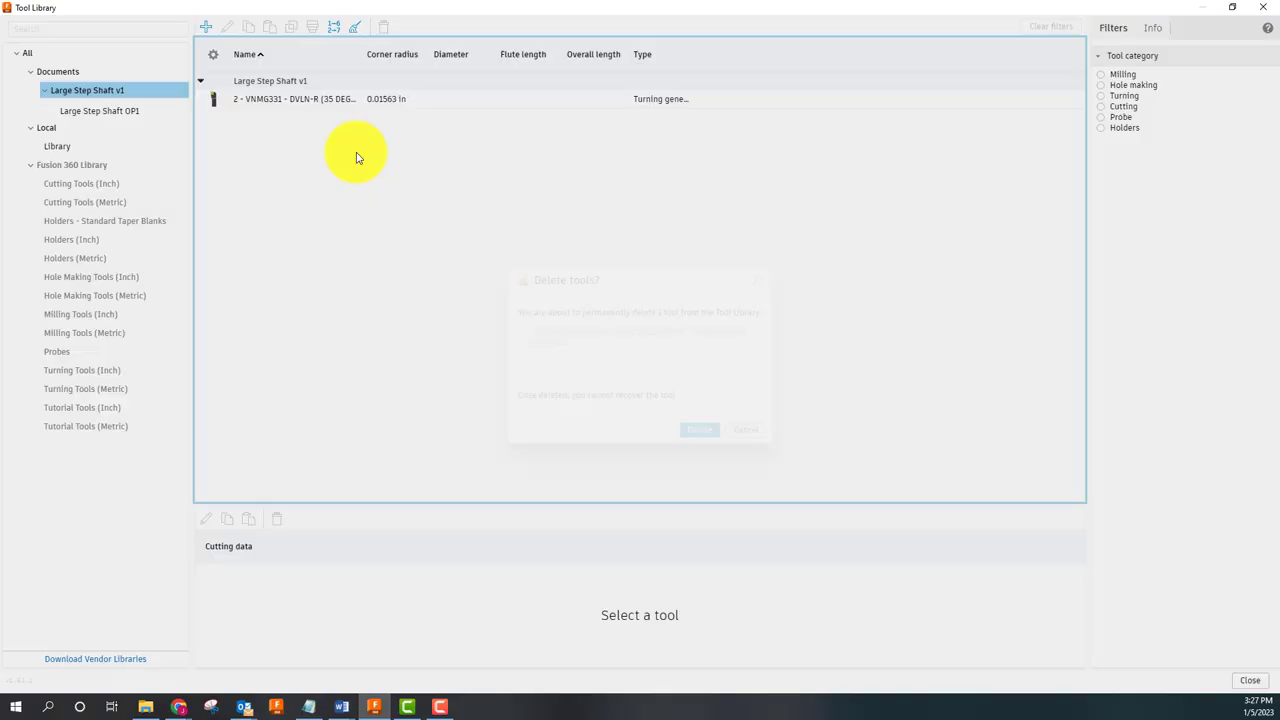
{"action": "left_click", "coordinate": [286, 99]}
{"action": "key", "text": "Delete"}
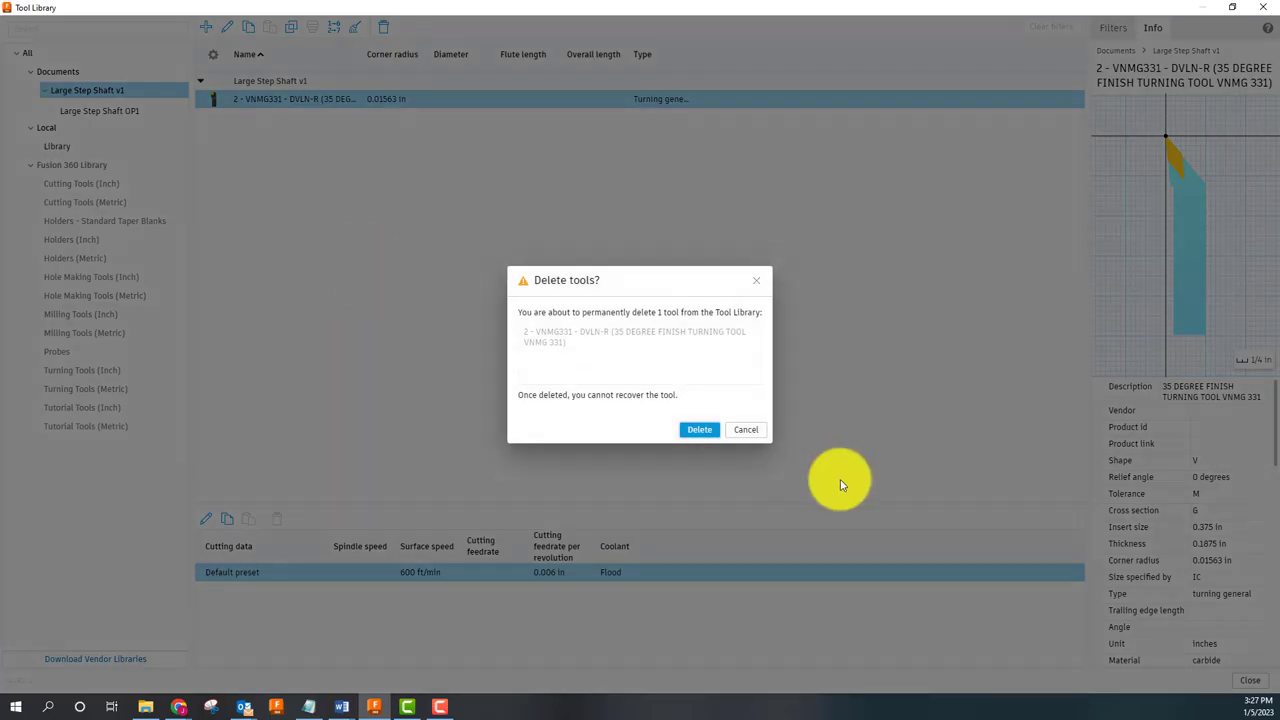
{"action": "left_click", "coordinate": [692, 431]}
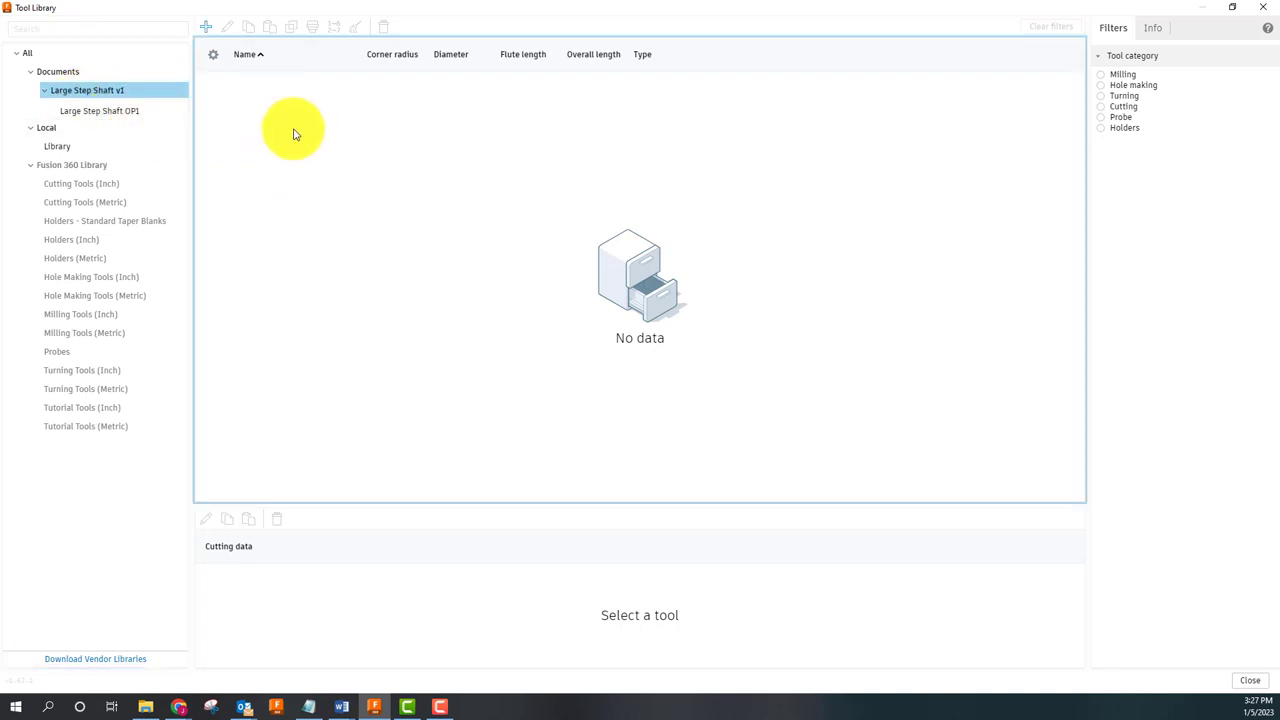
Step: Import the exported 'TEST 2 FOR VIDEO' .tools file into Local and check its CNMG432 and VNMG331 tools
{"action": "right_click", "coordinate": [45, 131]}
{"action": "left_click", "coordinate": [92, 206]}
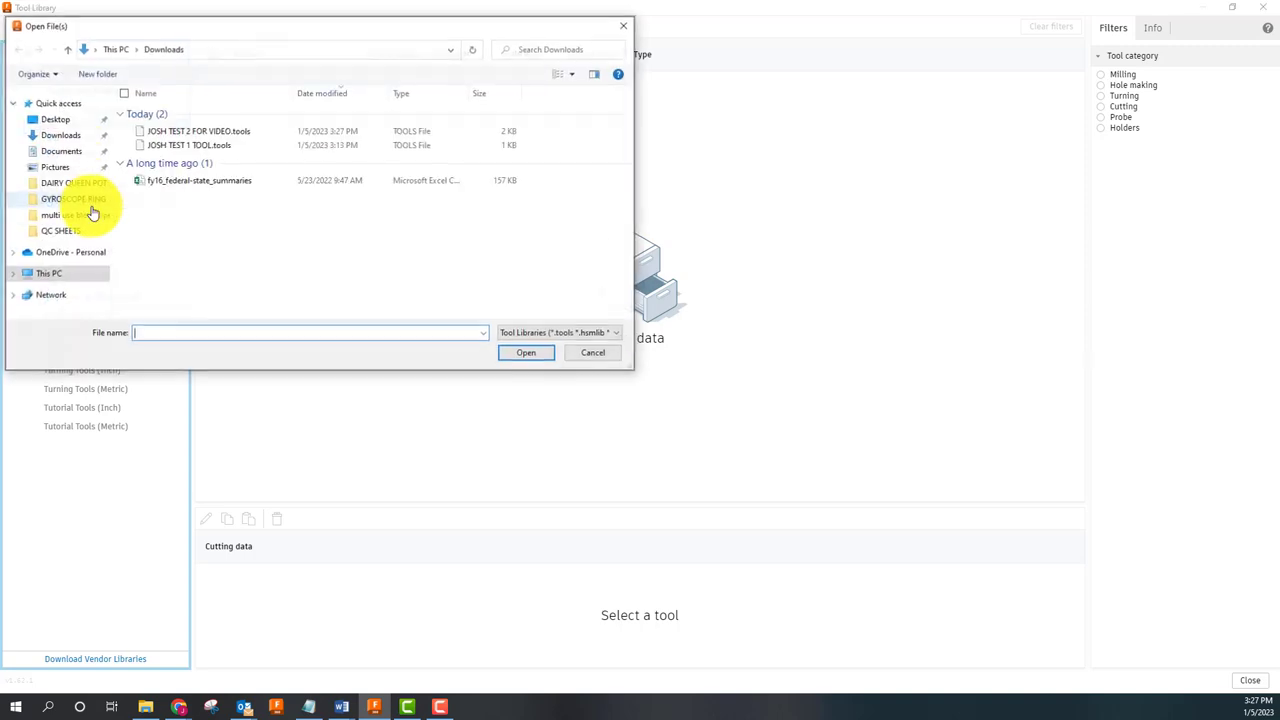
{"action": "left_click", "coordinate": [188, 134]}
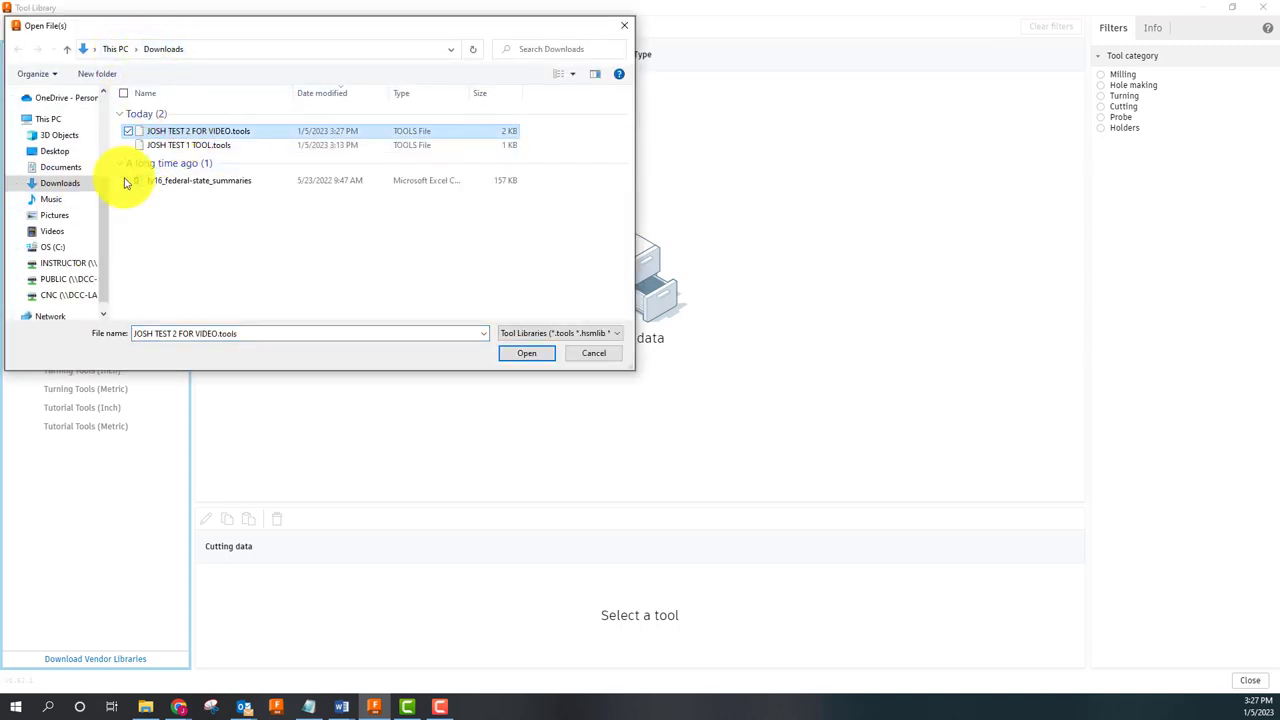
{"action": "left_click", "coordinate": [528, 353]}
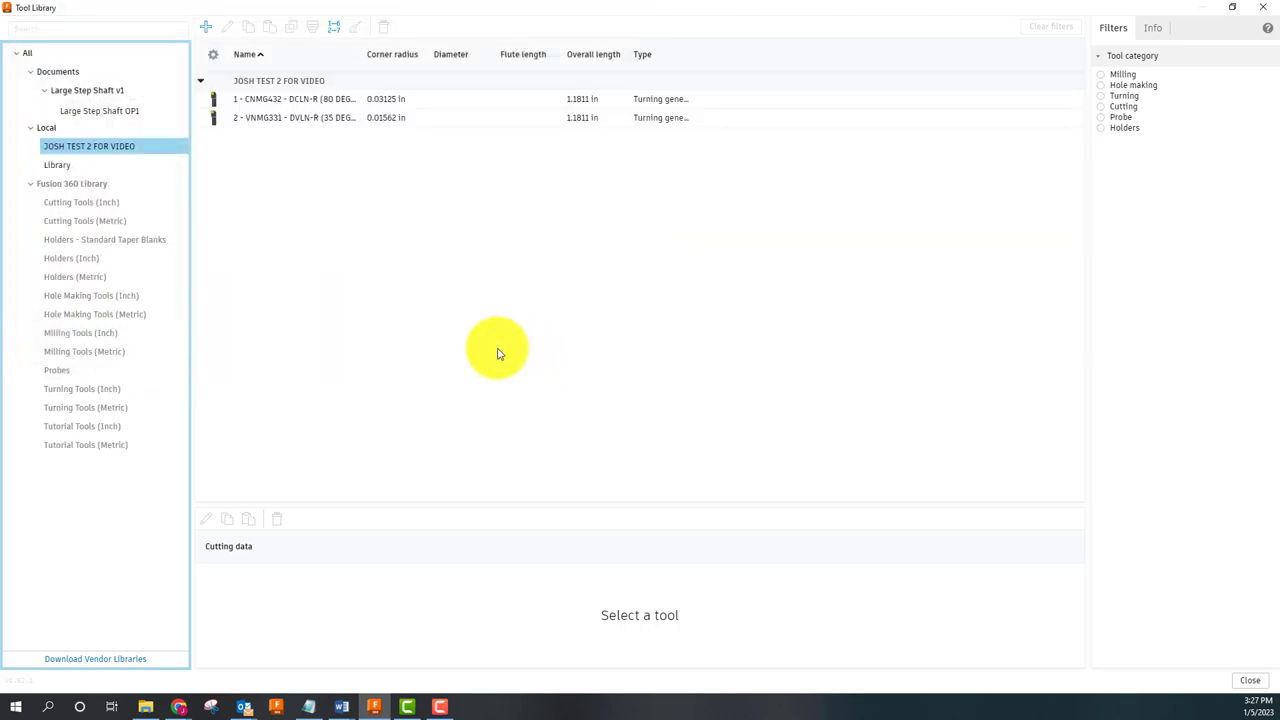
{"action": "left_click", "coordinate": [301, 103]}
{"action": "left_click", "coordinate": [302, 117]}
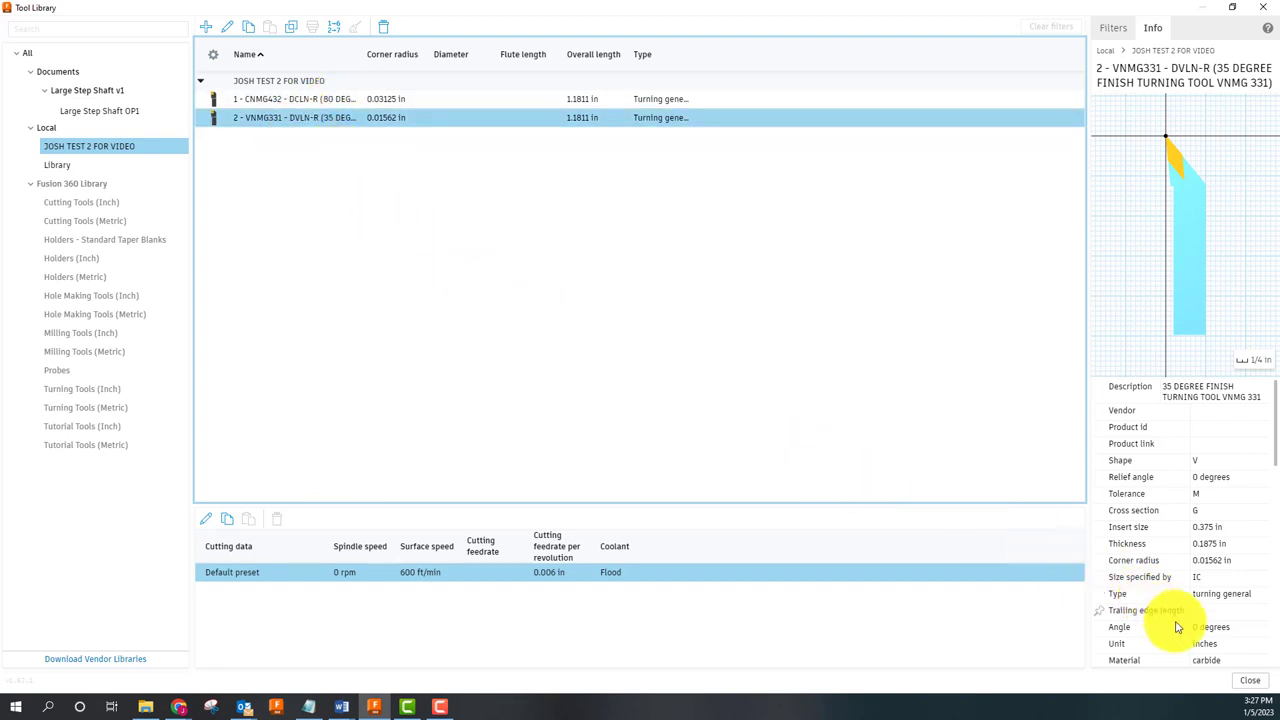
Step: Reopen the Tool Library, confirm both CNMG432 and VNMG331 tools persist locally, then close it
{"action": "left_click", "coordinate": [1249, 683]}
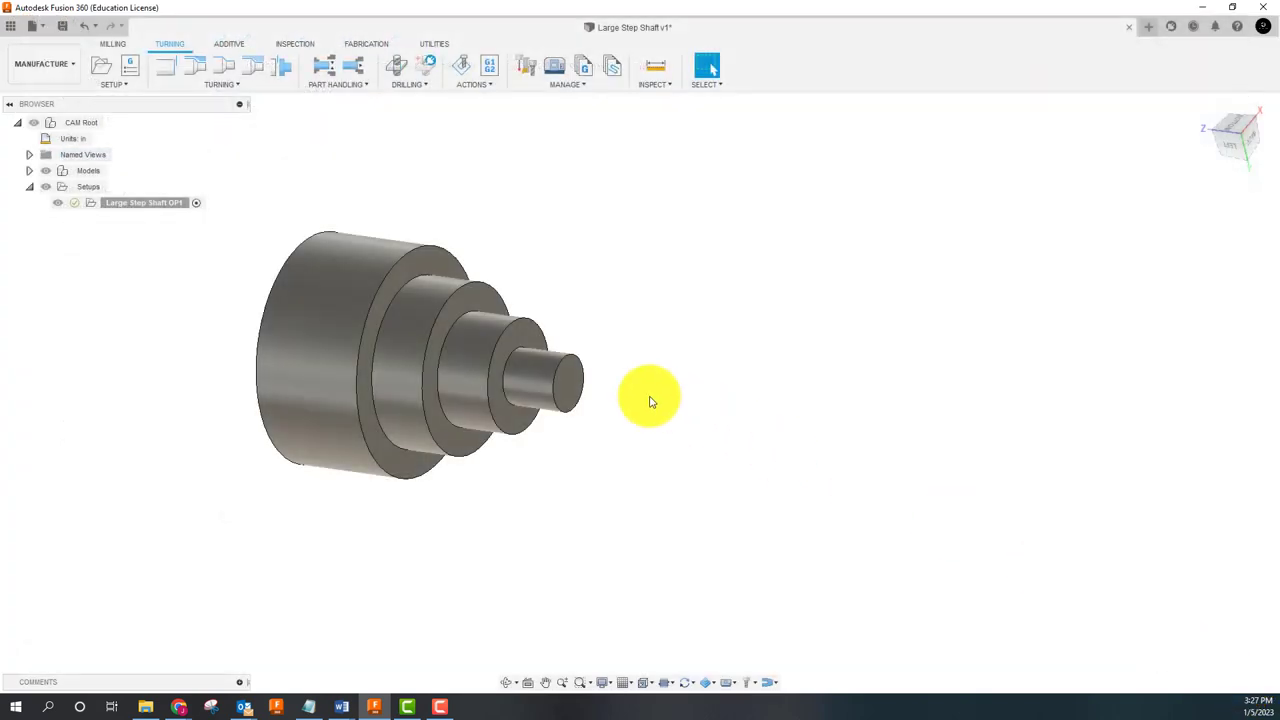
{"action": "left_click", "coordinate": [553, 86]}
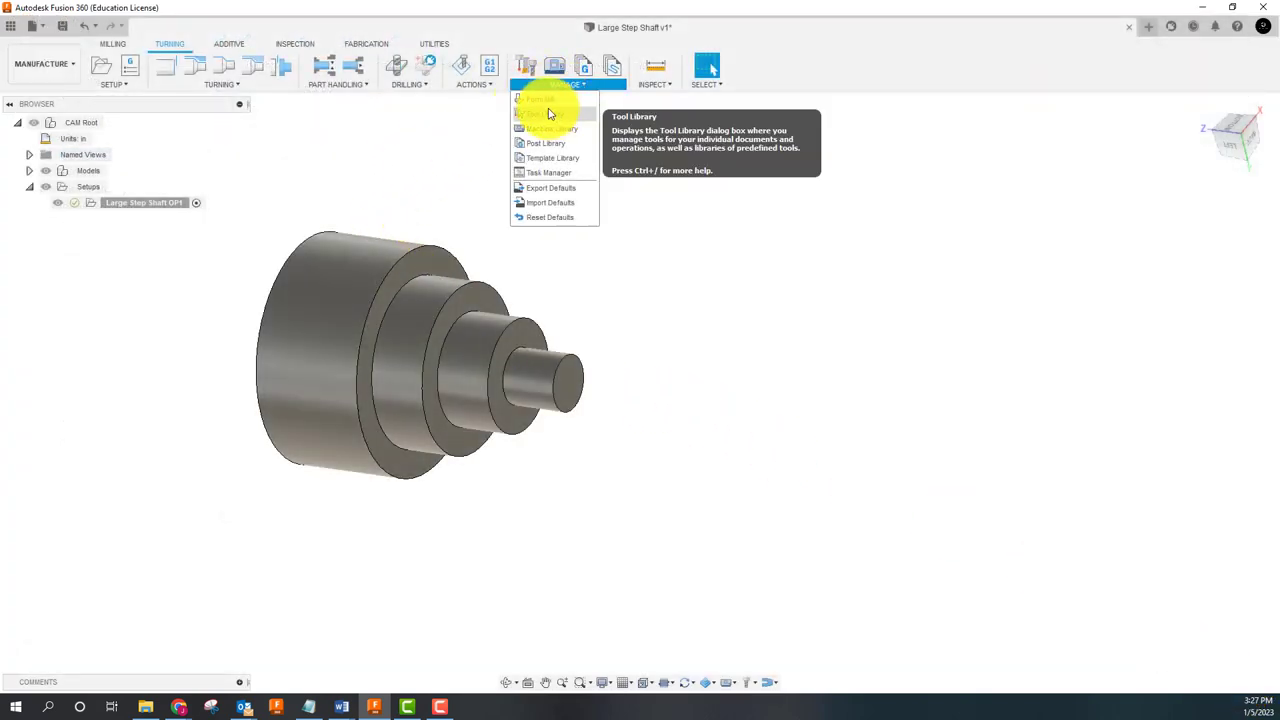
{"action": "left_click", "coordinate": [545, 118]}
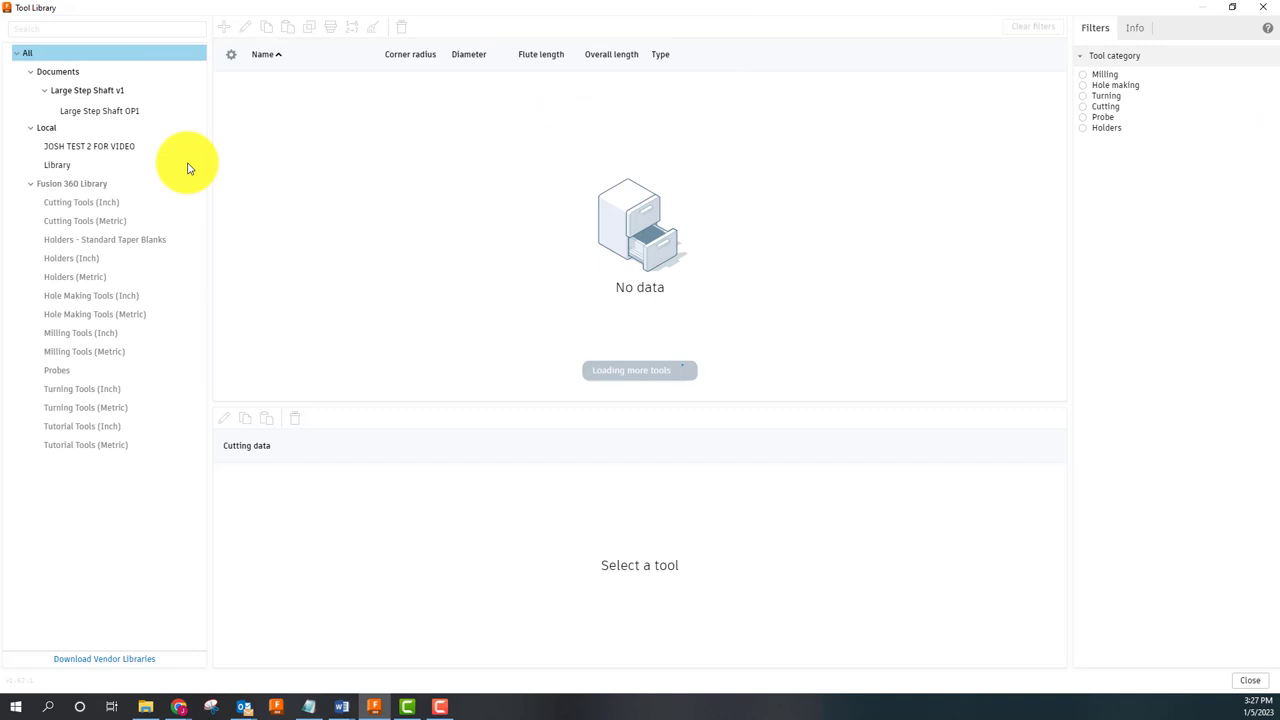
{"action": "left_click", "coordinate": [280, 104]}
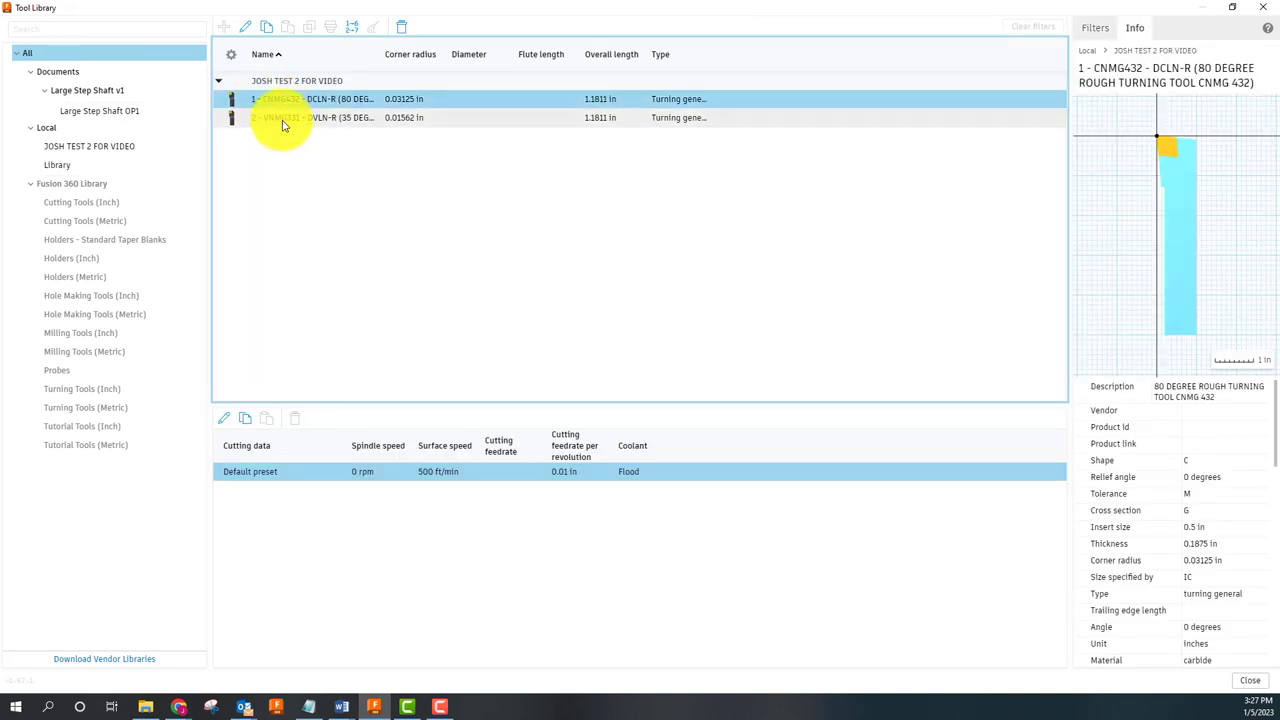
{"action": "left_click", "coordinate": [287, 118]}
{"action": "left_click", "coordinate": [296, 100]}
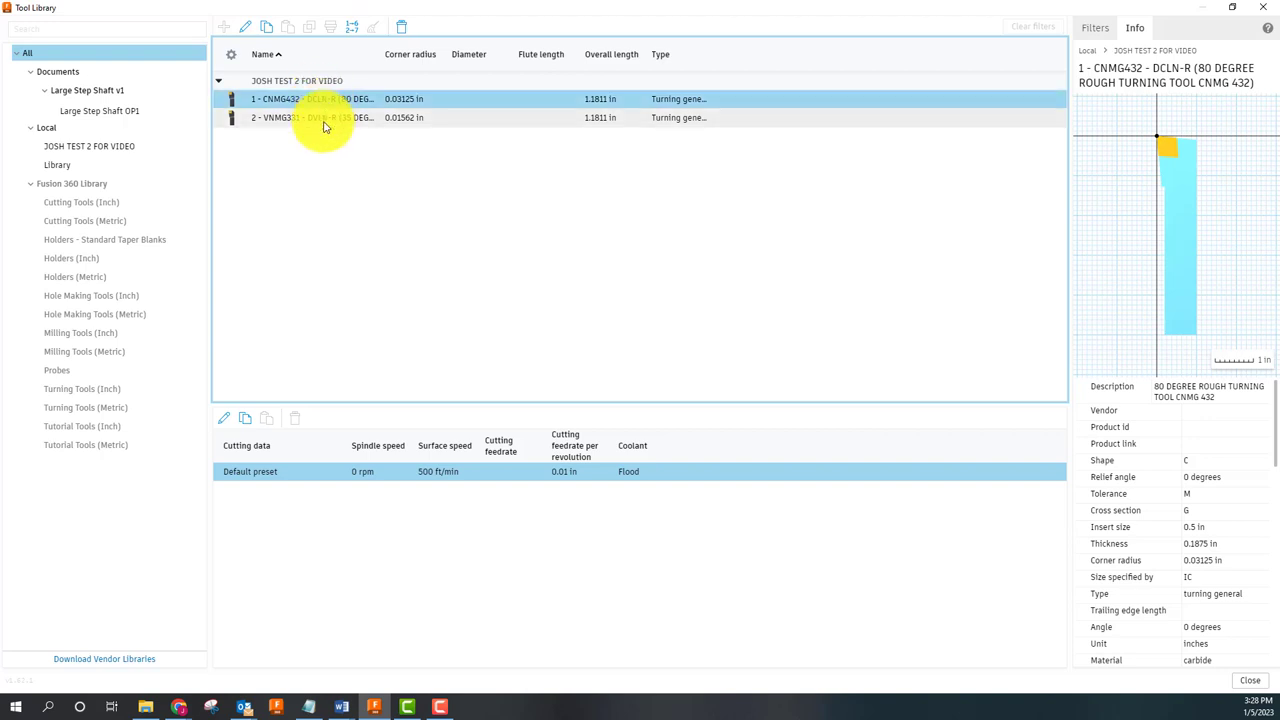
{"action": "left_click", "coordinate": [333, 120]}
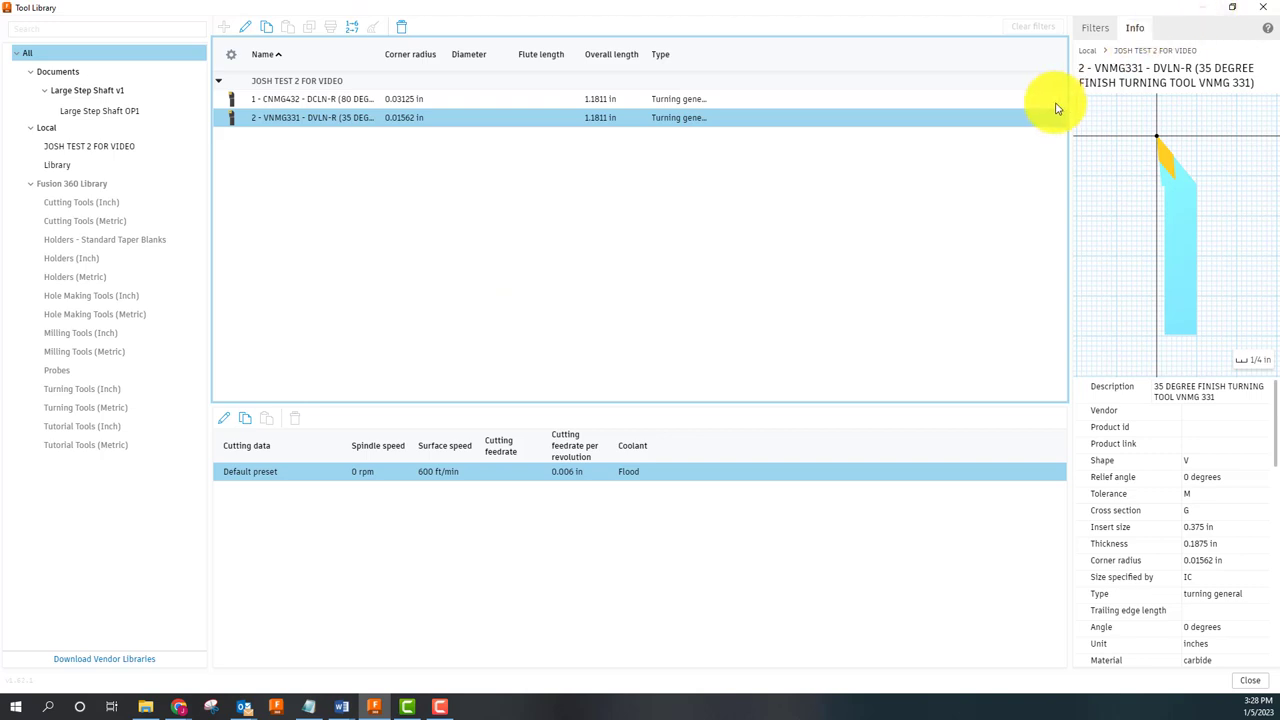
{"action": "left_click", "coordinate": [1268, 689]}
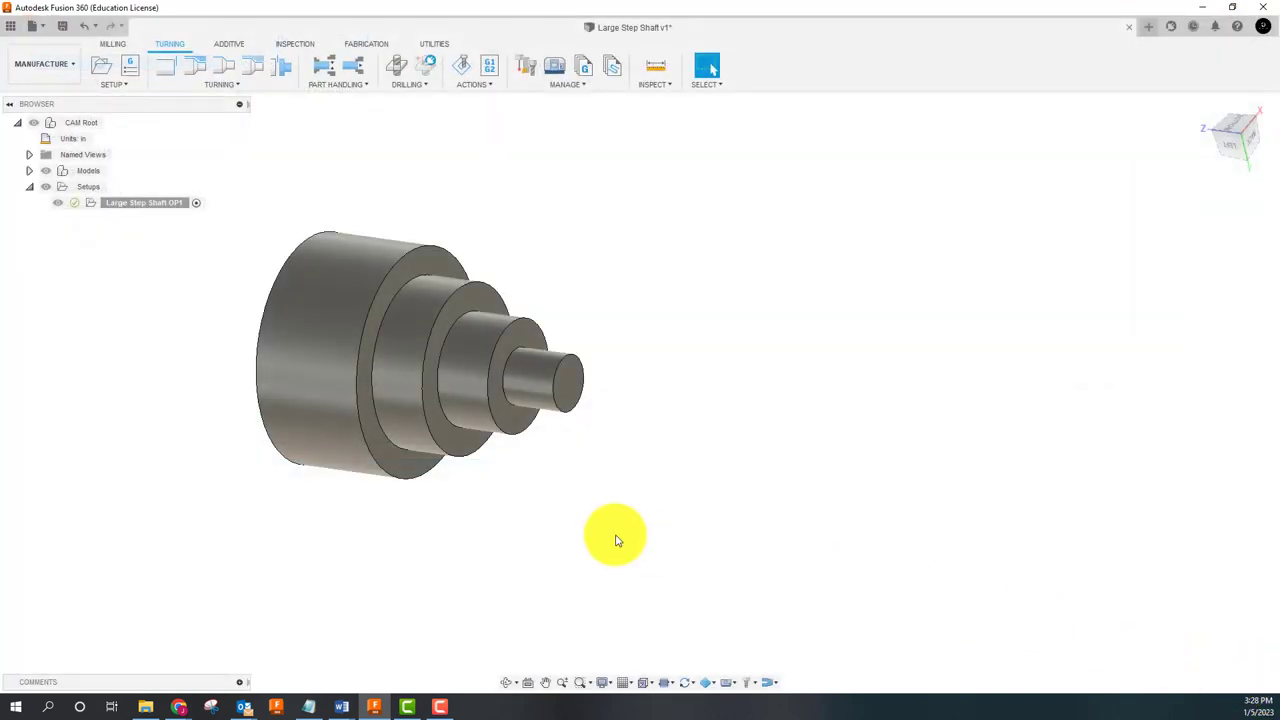